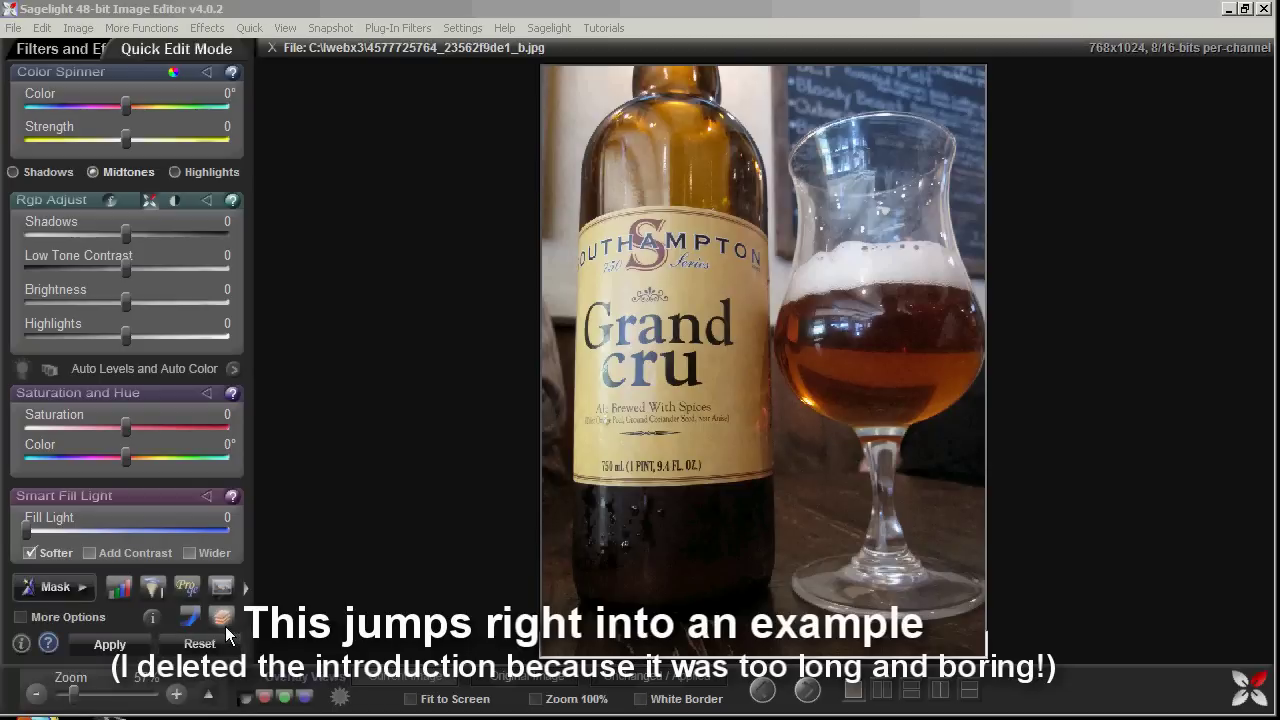
- Raise Sagelight Vibrance to 21, then give layer-2 Definition strength 52 and radius widened to 47
click(223, 620)
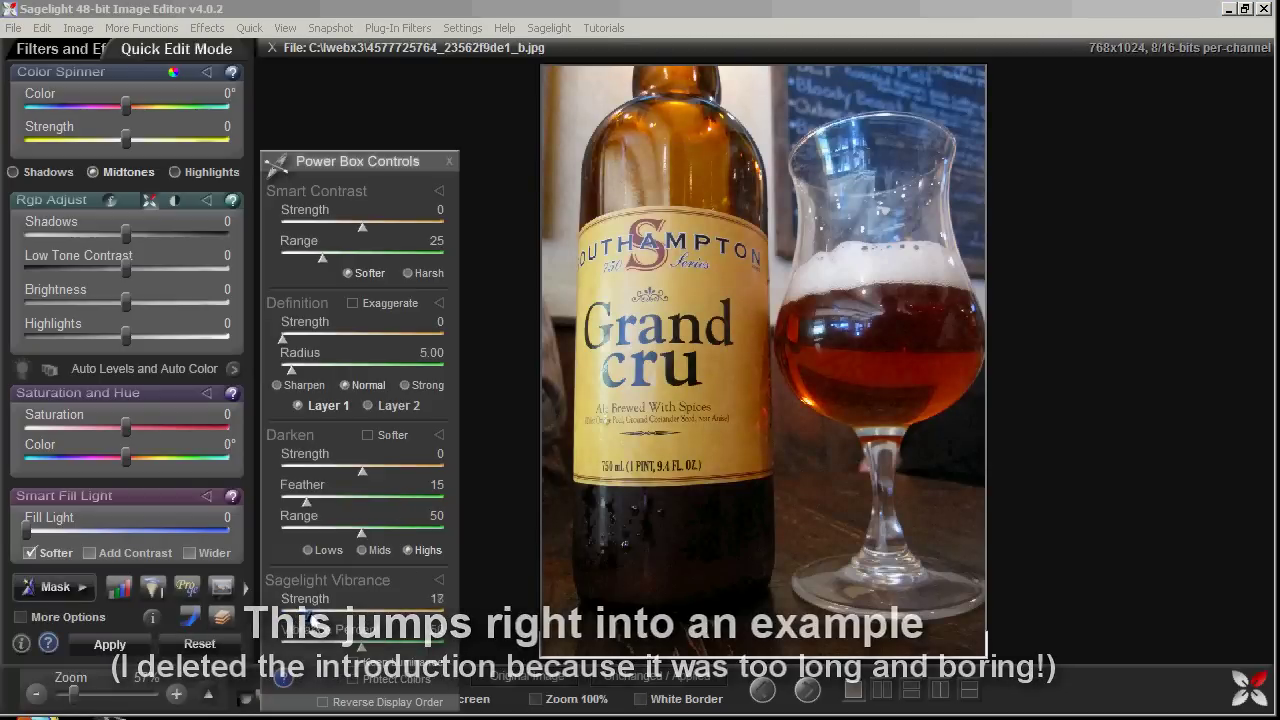
drag(302, 614, 363, 643)
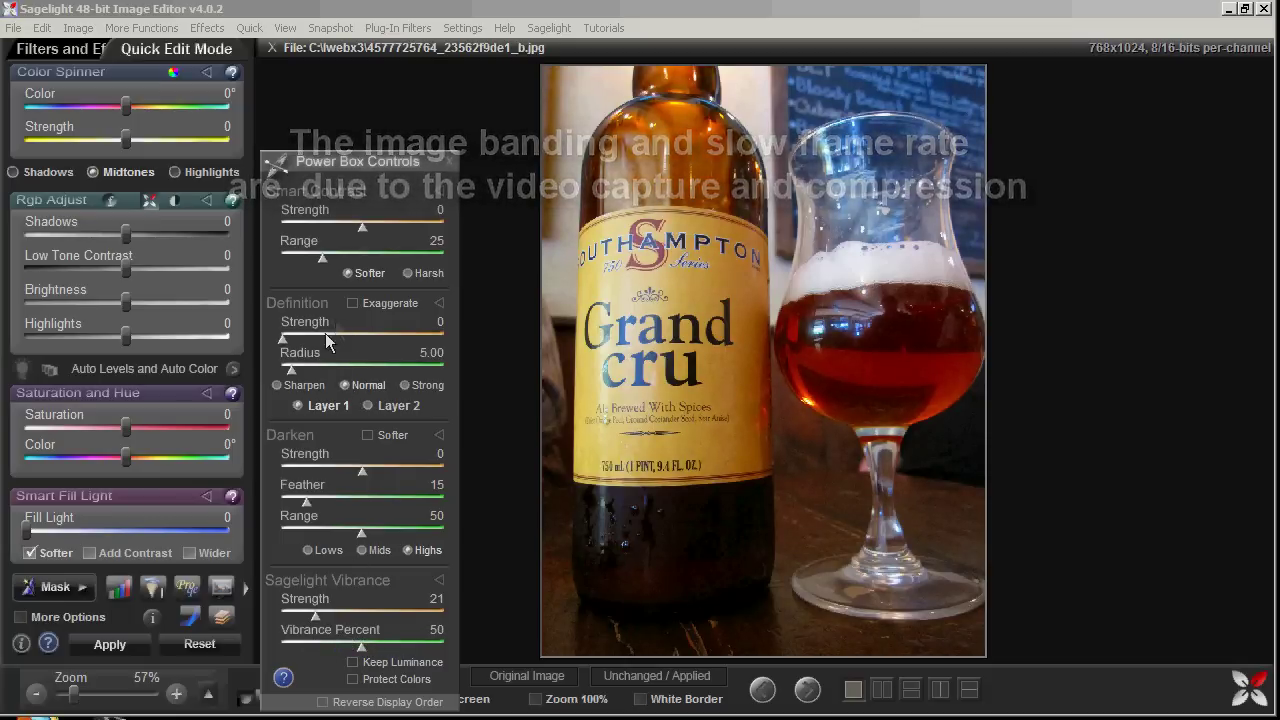
click(370, 406)
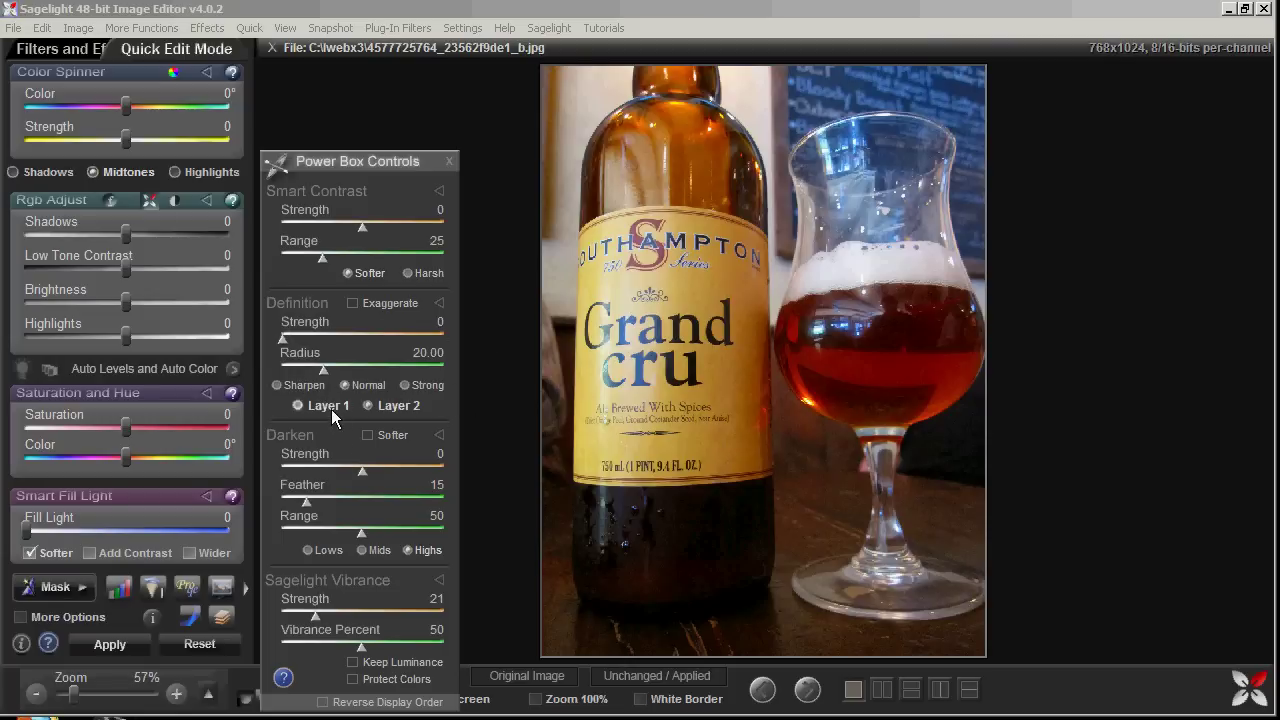
drag(284, 338, 320, 345)
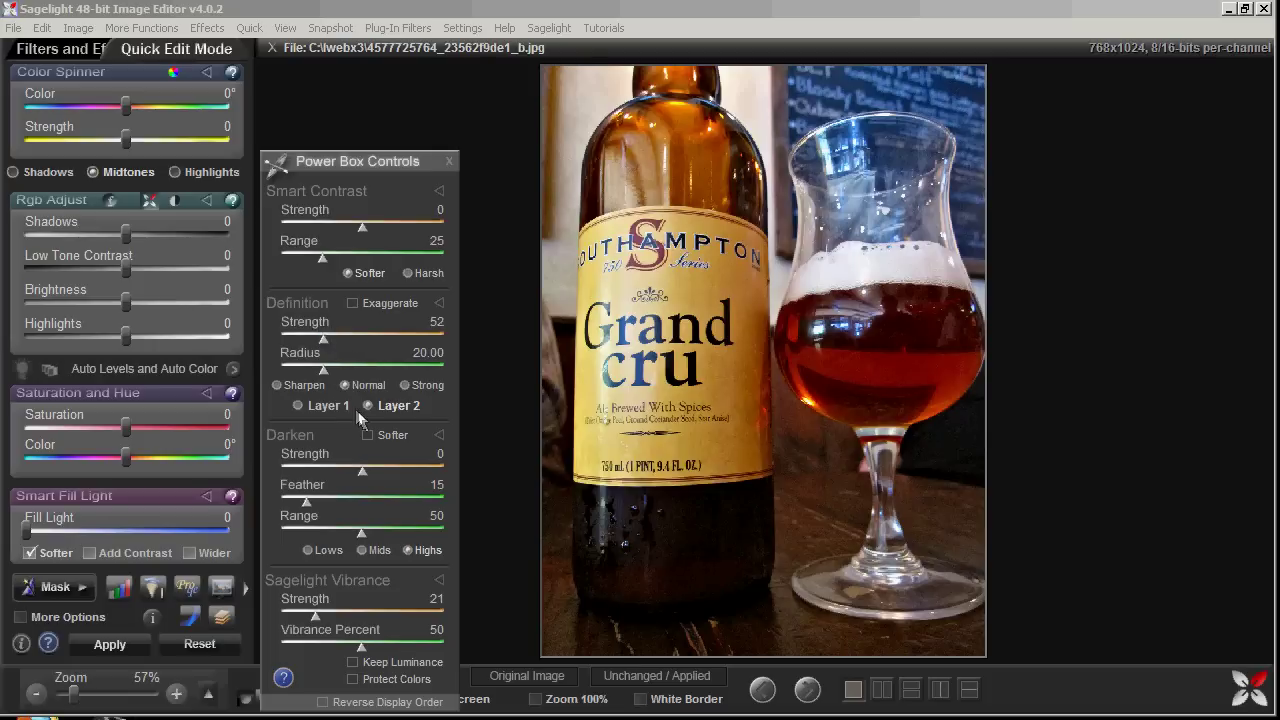
drag(333, 370, 382, 368)
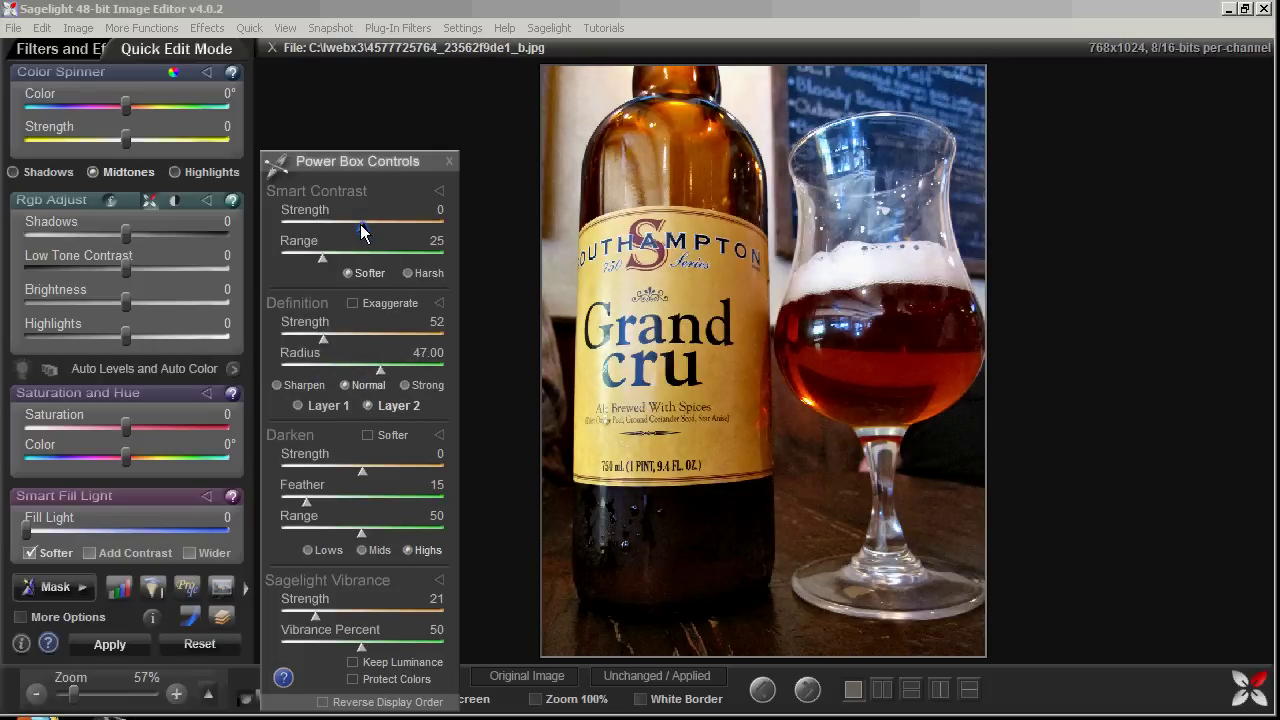
- Try Smart Contrast and low-tone Darken adjustments, then reset both to their defaults
drag(364, 227, 357, 228)
mouse_move(356, 228)
mouse_down()
mouse_move(369, 230)
mouse_move(350, 232)
mouse_up()
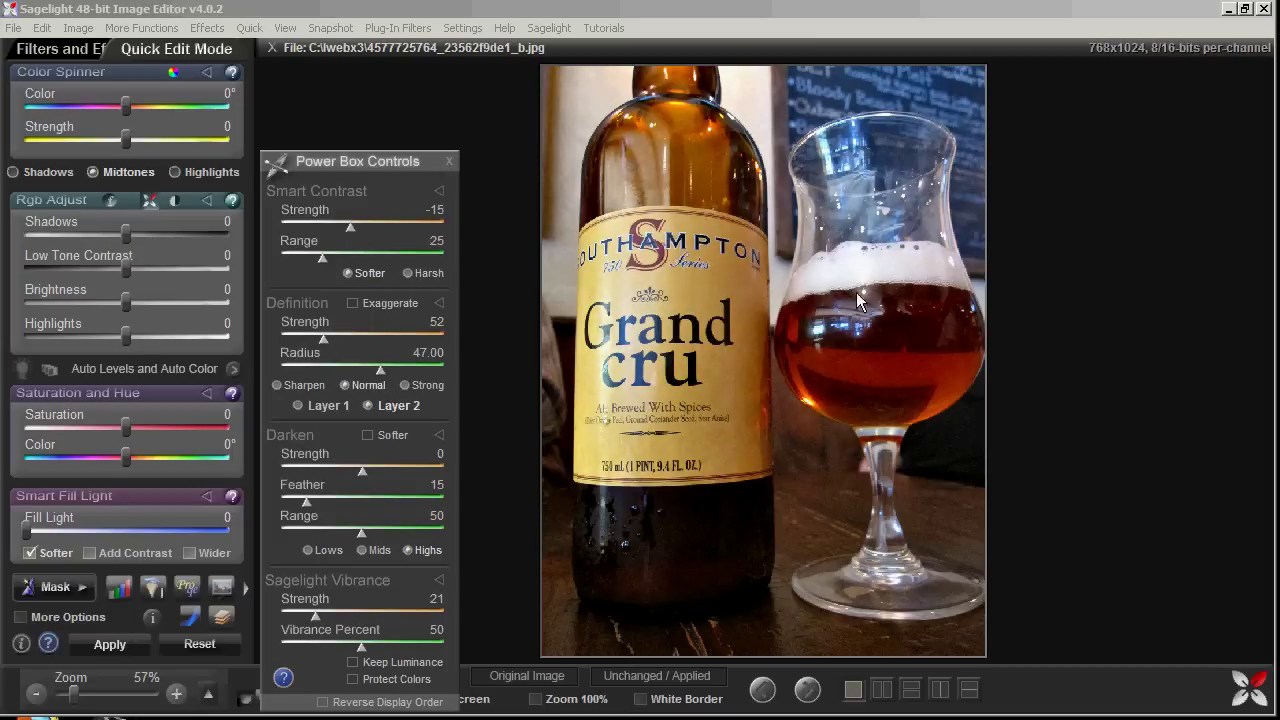
click(328, 550)
drag(365, 467, 369, 475)
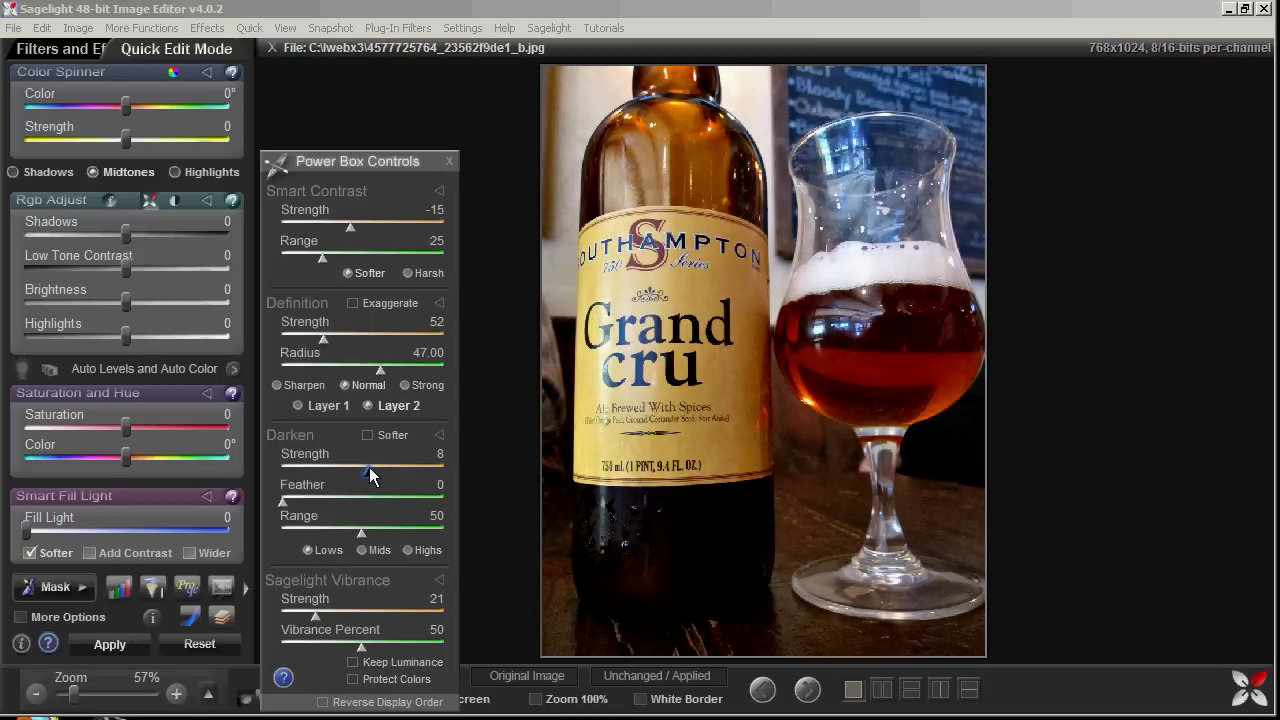
click(439, 435)
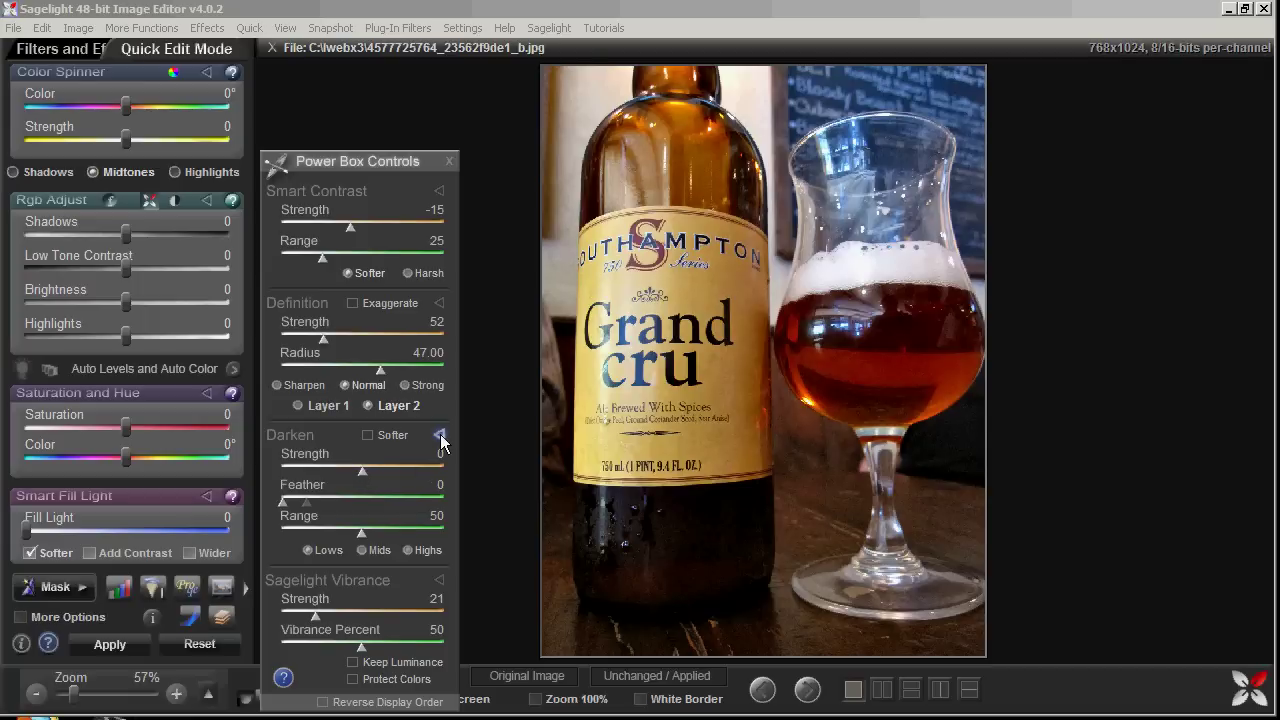
click(439, 194)
- Raise layer-2 Definition to strength 67 with radius 40.00, then select Layer 1
drag(324, 345, 336, 348)
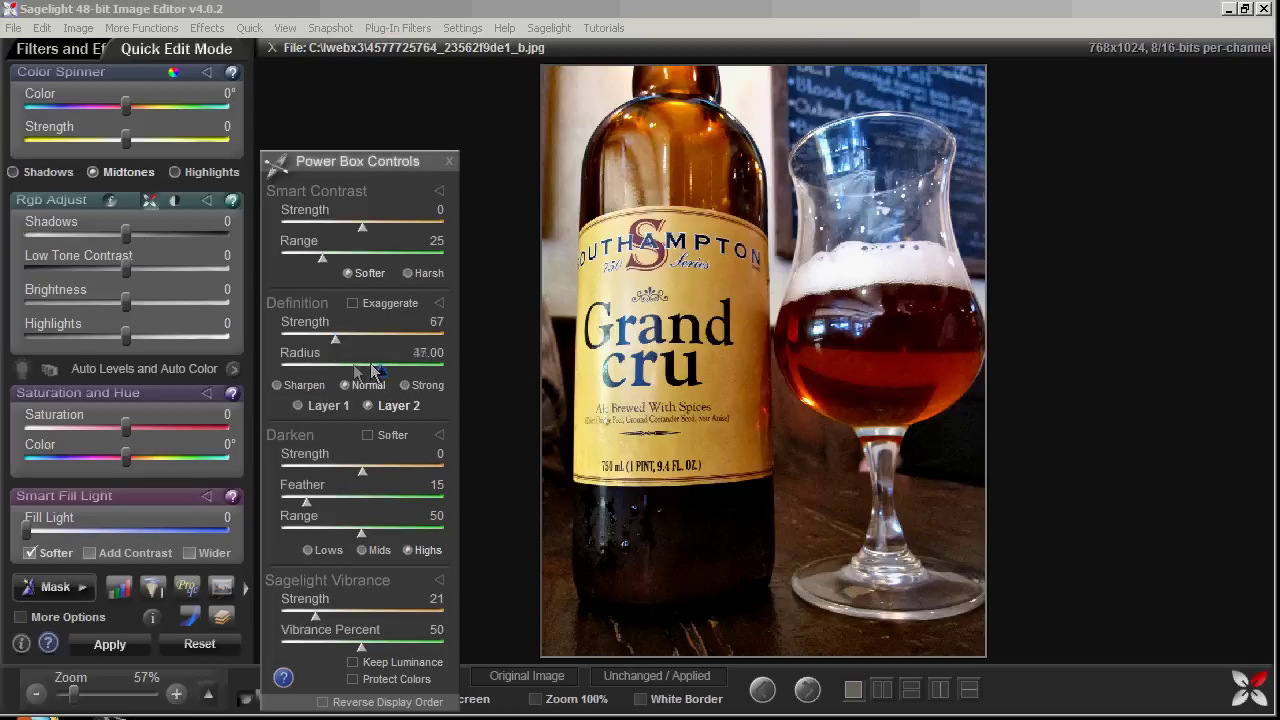
drag(372, 371, 368, 370)
click(332, 408)
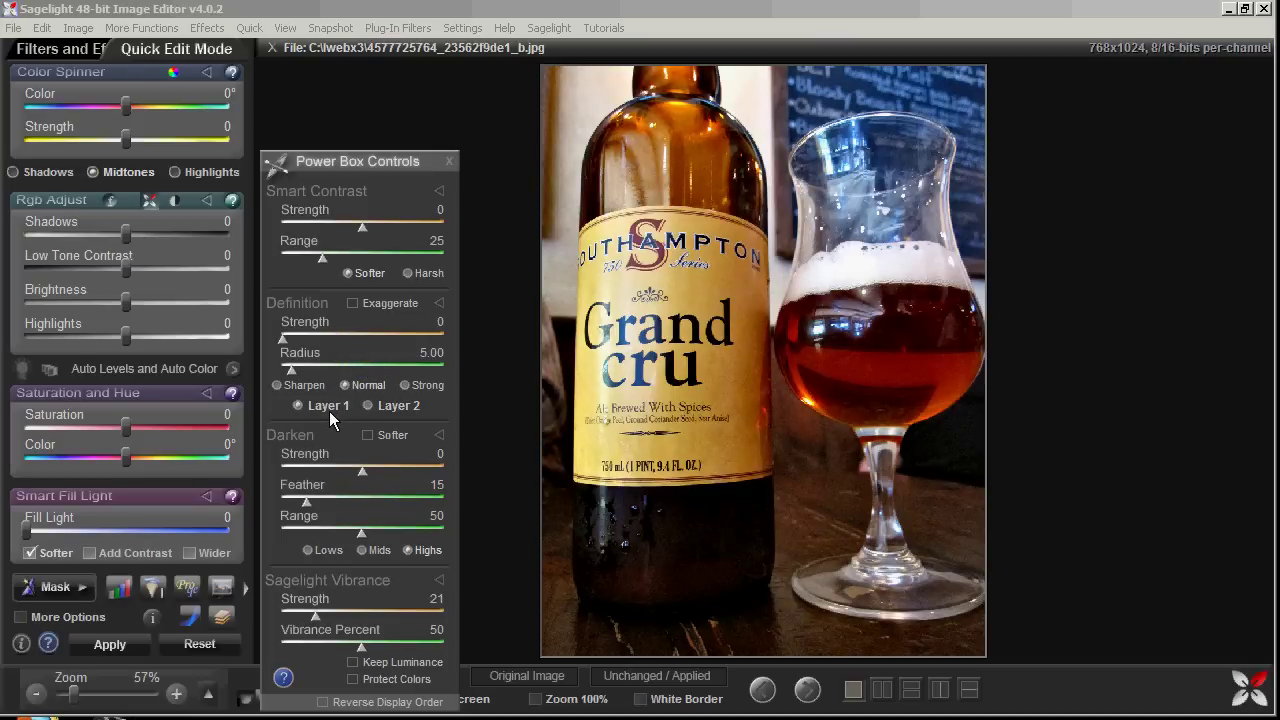
- Switch layer-1 Definition to Sharpen mode with radius 1.70, testing strengths before returning it to 0
mouse_move(284, 340)
mouse_down()
mouse_move(322, 345)
mouse_move(285, 345)
mouse_up()
click(277, 385)
mouse_move(286, 344)
mouse_down()
mouse_move(332, 346)
mouse_move(300, 347)
mouse_up()
drag(303, 340, 296, 370)
- Compare the original and processed beer photo, ending on the processed version
click(558, 680)
click(558, 680)
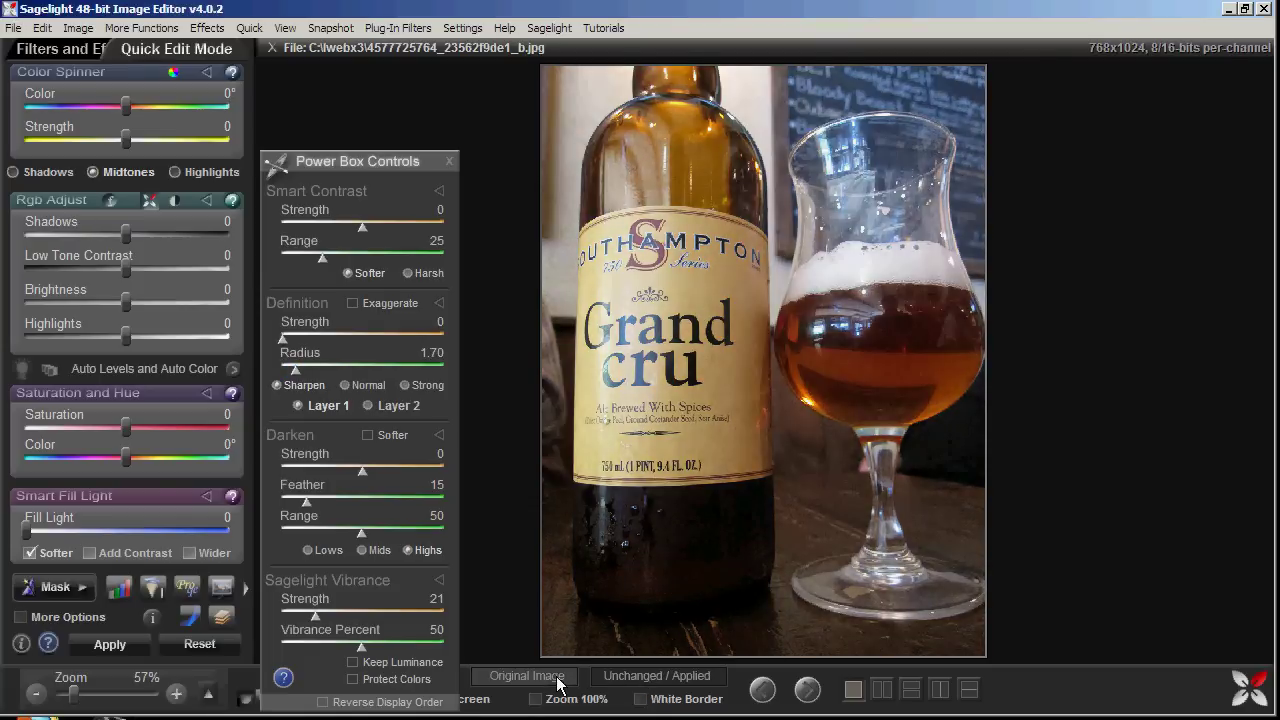
click(558, 680)
click(558, 680)
click(558, 680)
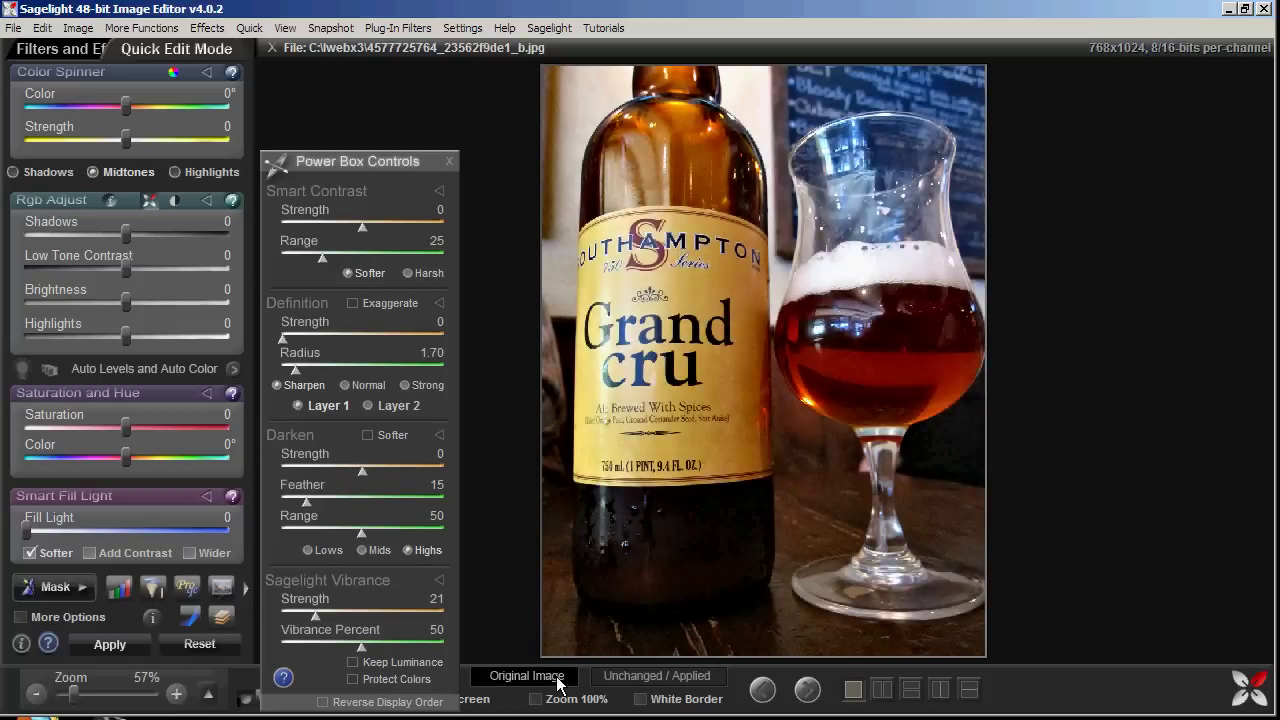
click(558, 680)
click(558, 680)
- Apply the Power Box edits, view side by side, then return to single view
click(113, 647)
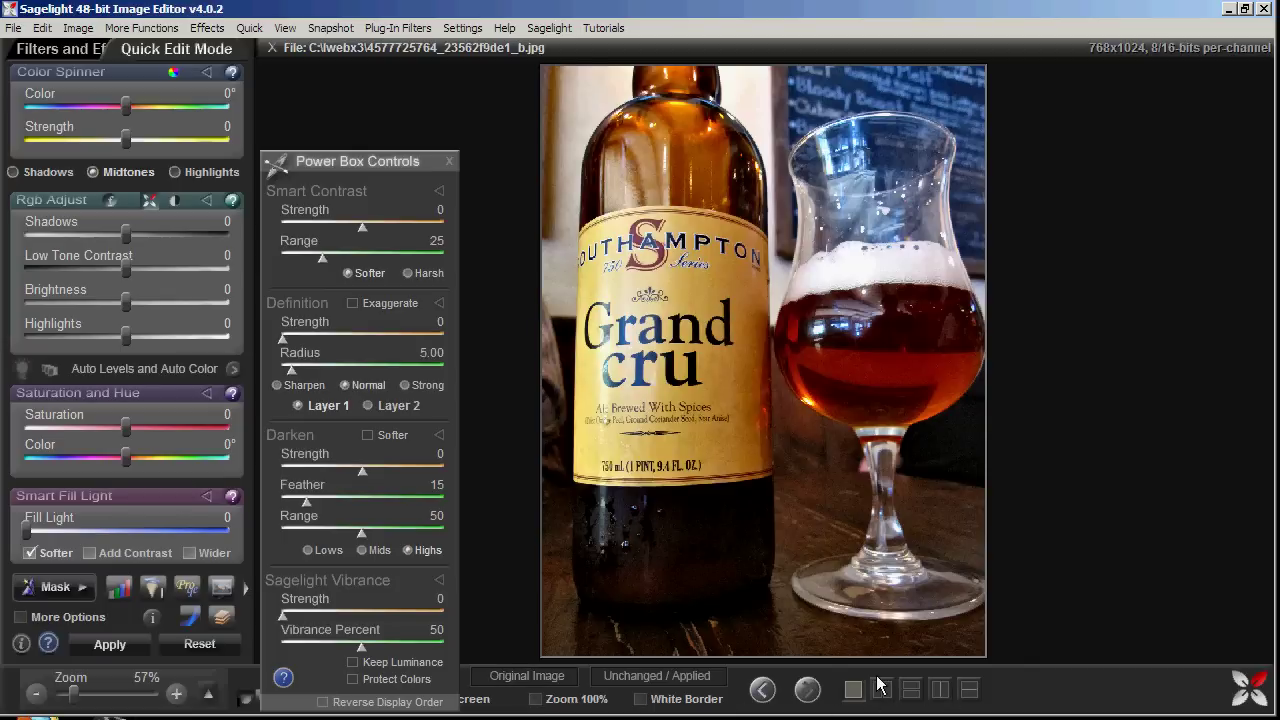
click(245, 590)
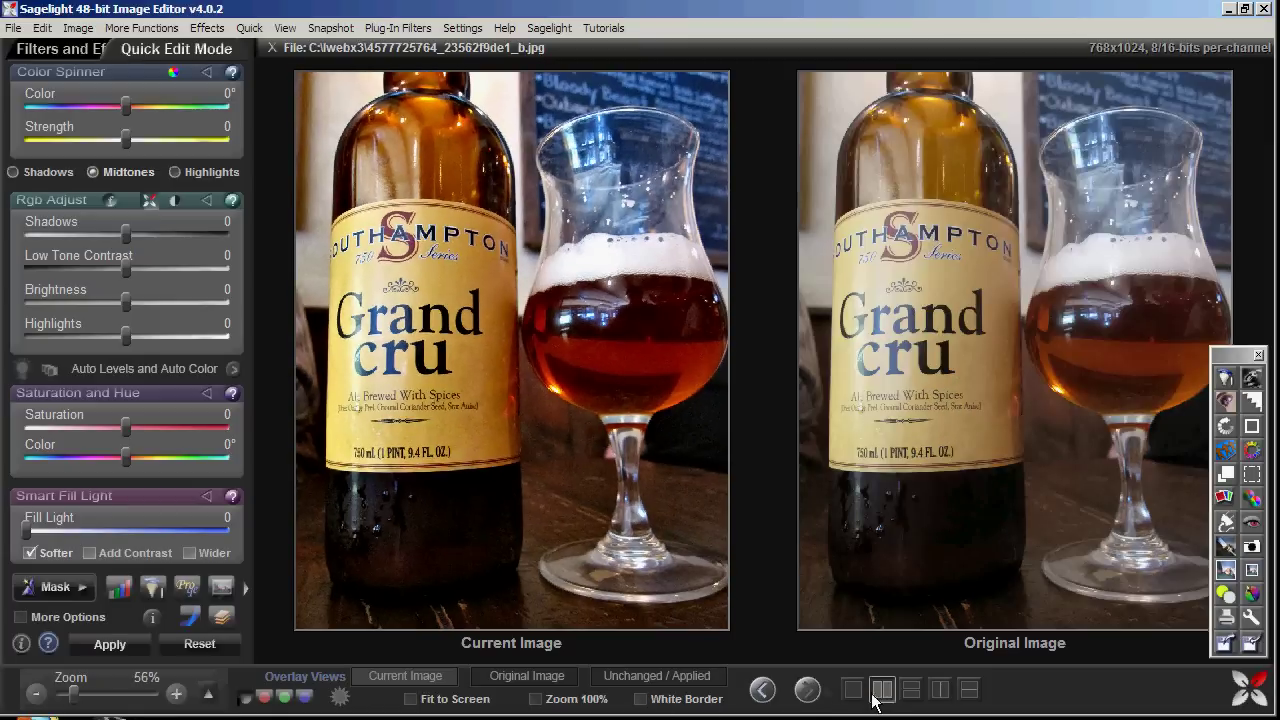
click(855, 693)
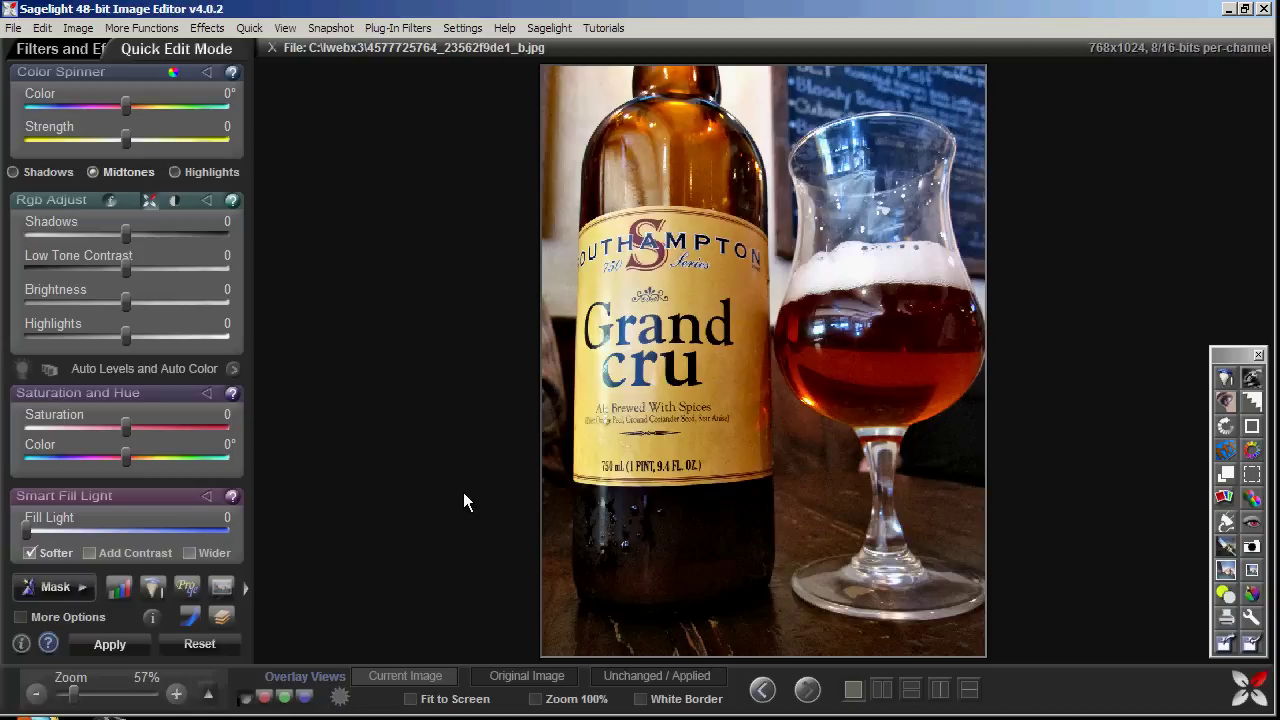
key(ctrl+s)
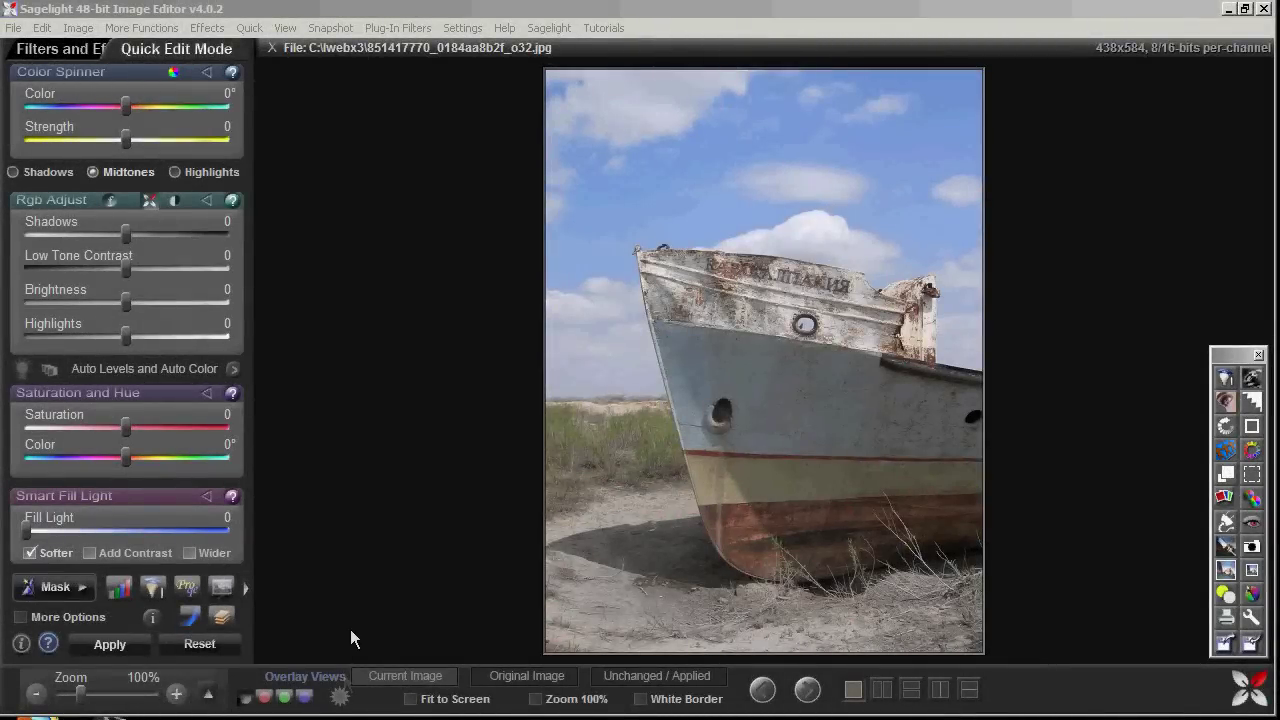
- Open Power Box on the boat photo, move the panel up, and set Sagelight Vibrance strength to 21
click(230, 614)
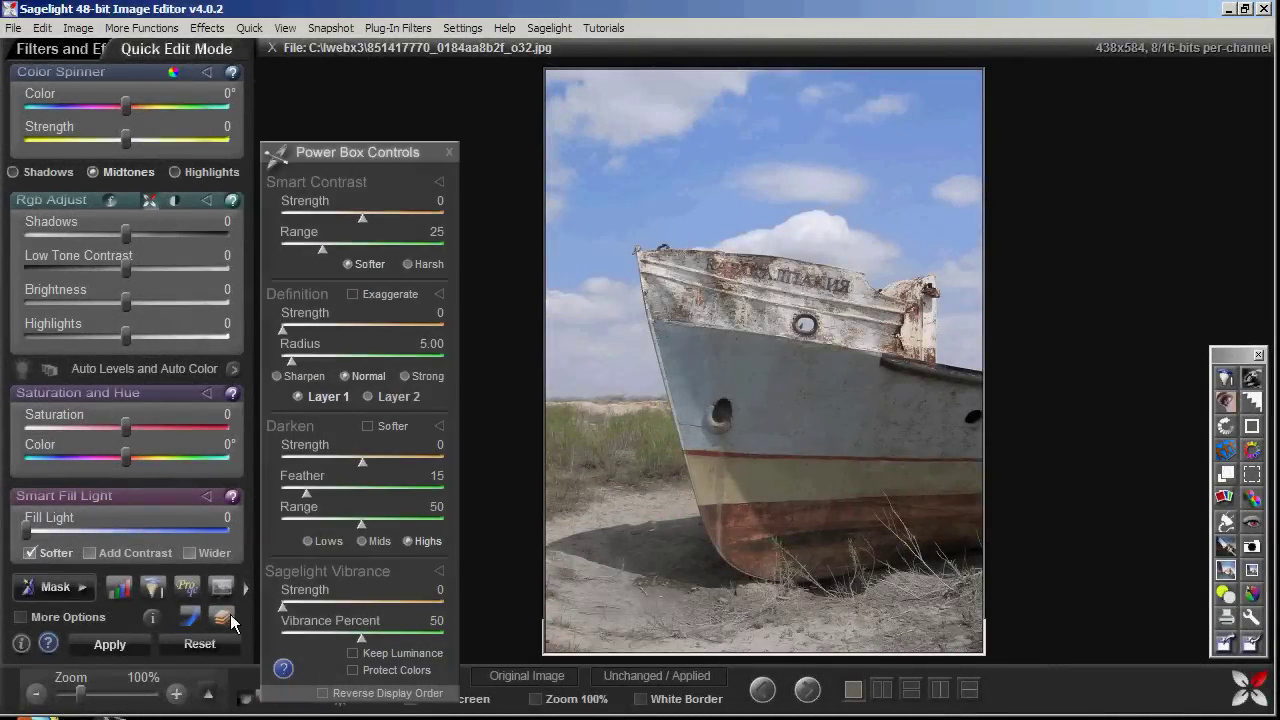
drag(382, 154, 376, 122)
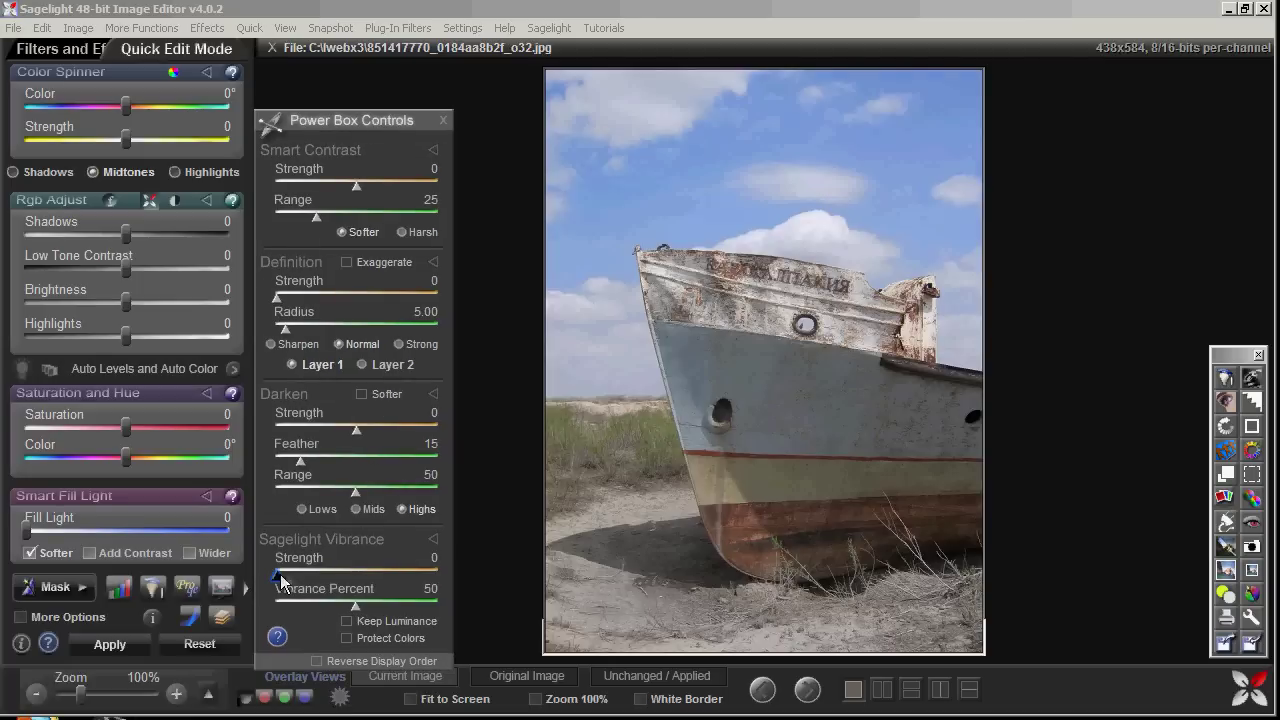
drag(280, 574, 314, 572)
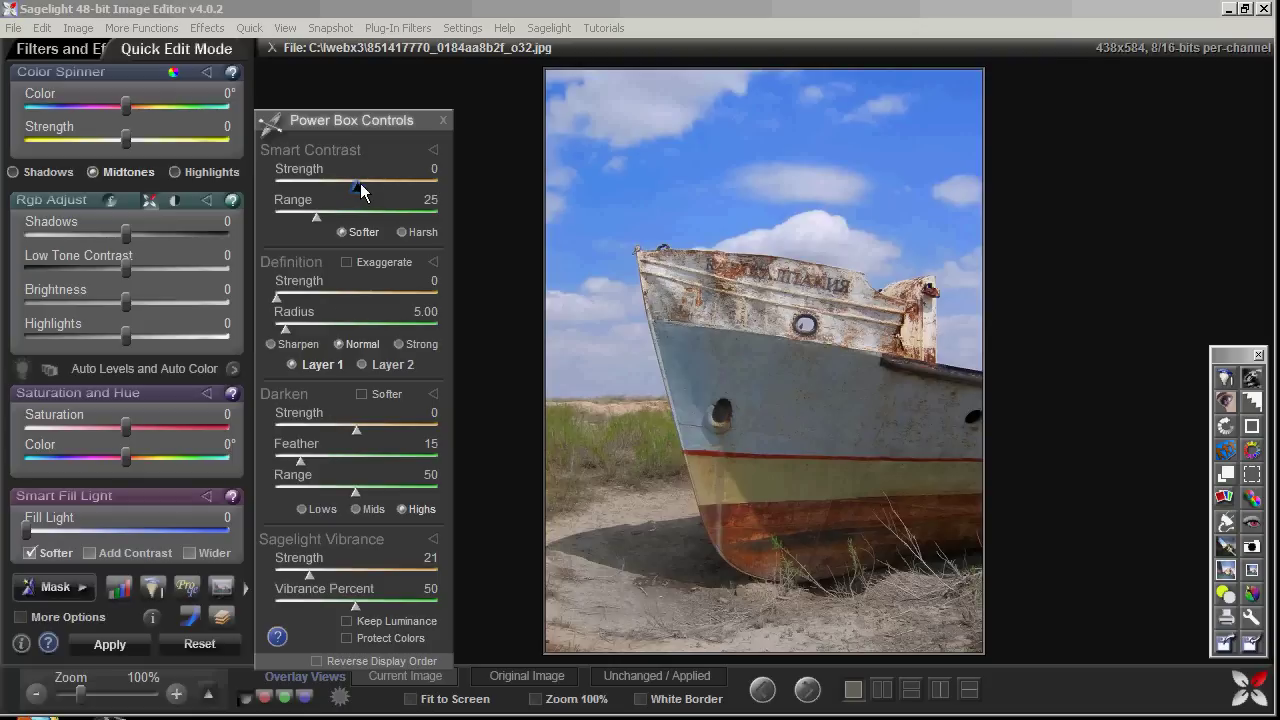
- Try Smart Contrast then reset it to 0, and darken the low tones at strength 33
drag(357, 193, 383, 196)
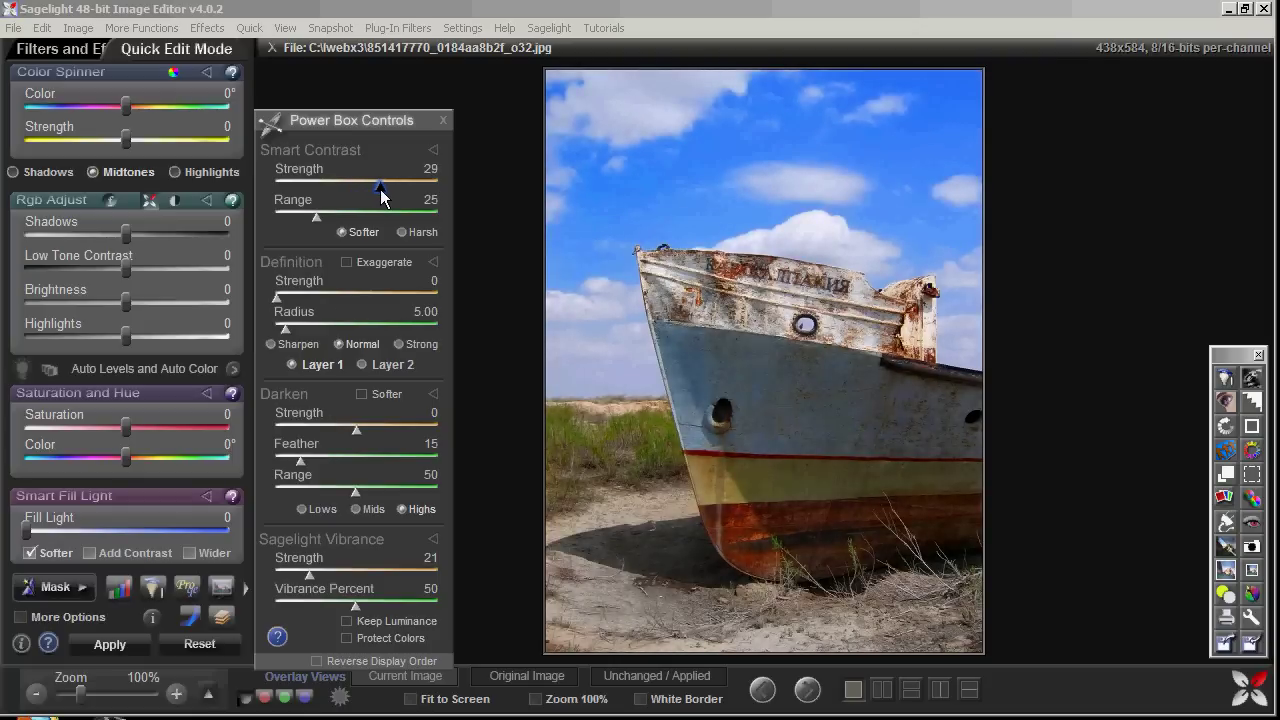
drag(381, 195, 378, 196)
drag(379, 189, 355, 189)
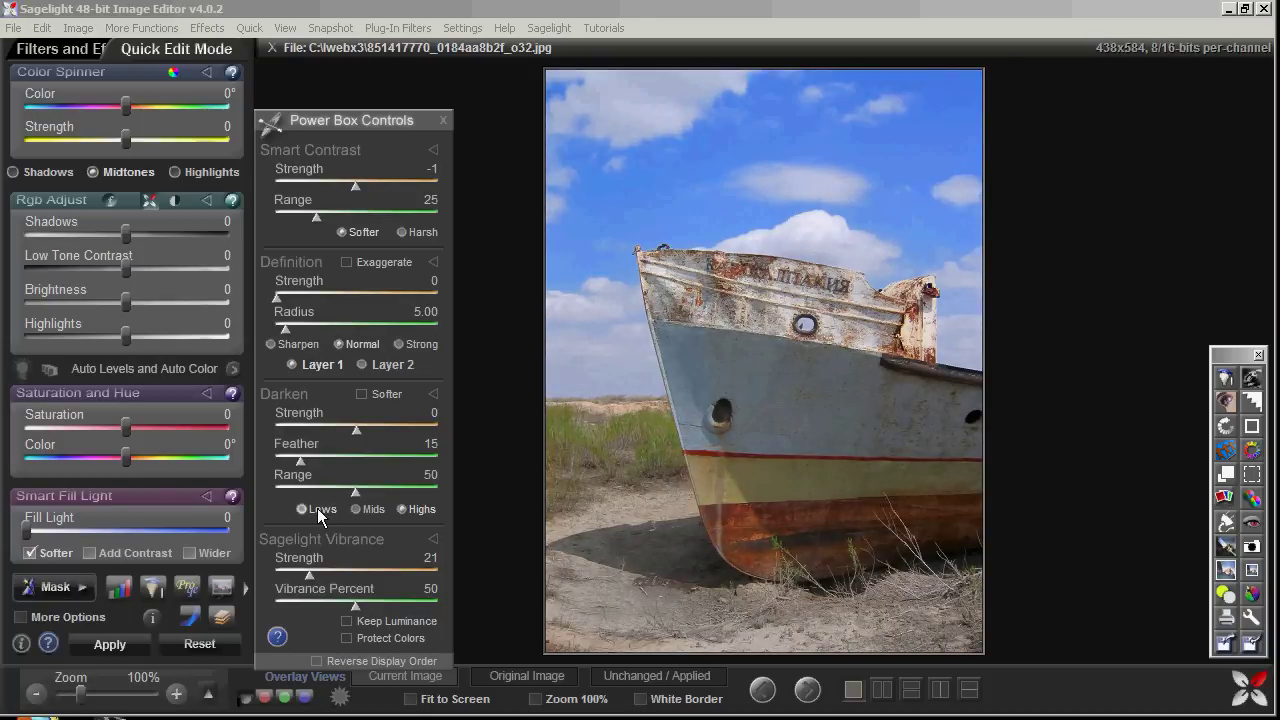
drag(356, 187, 380, 189)
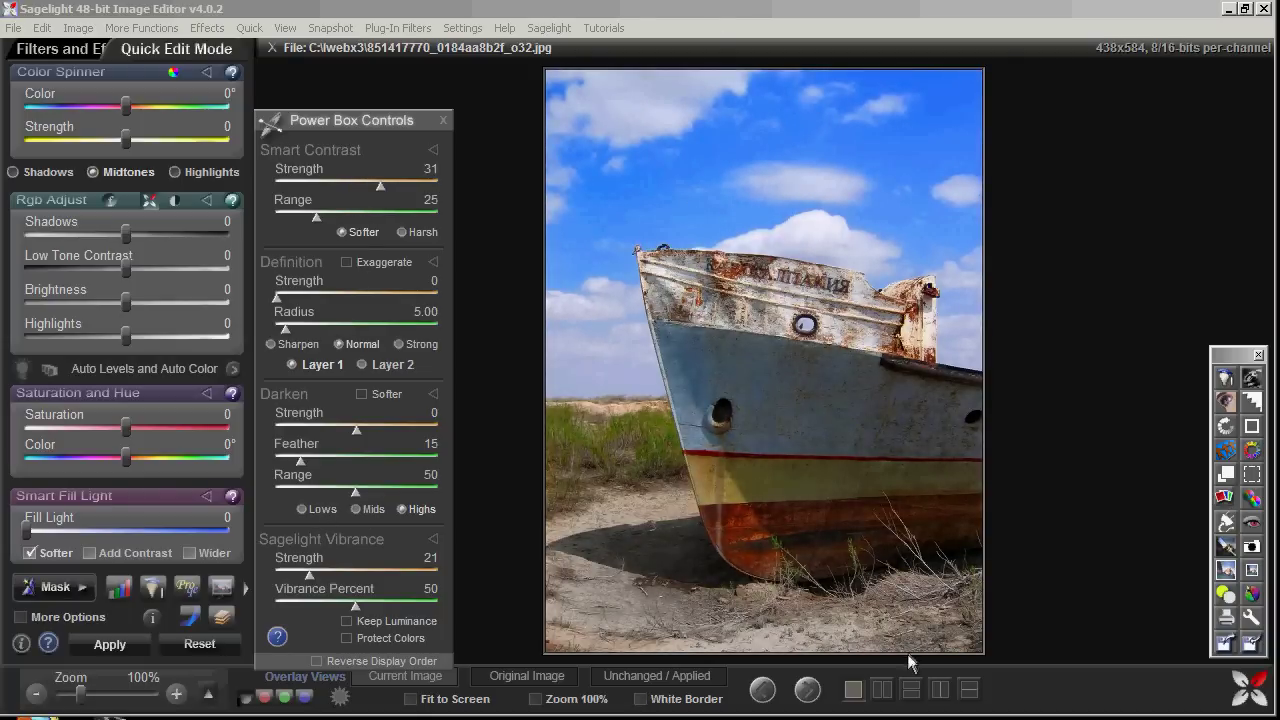
click(430, 149)
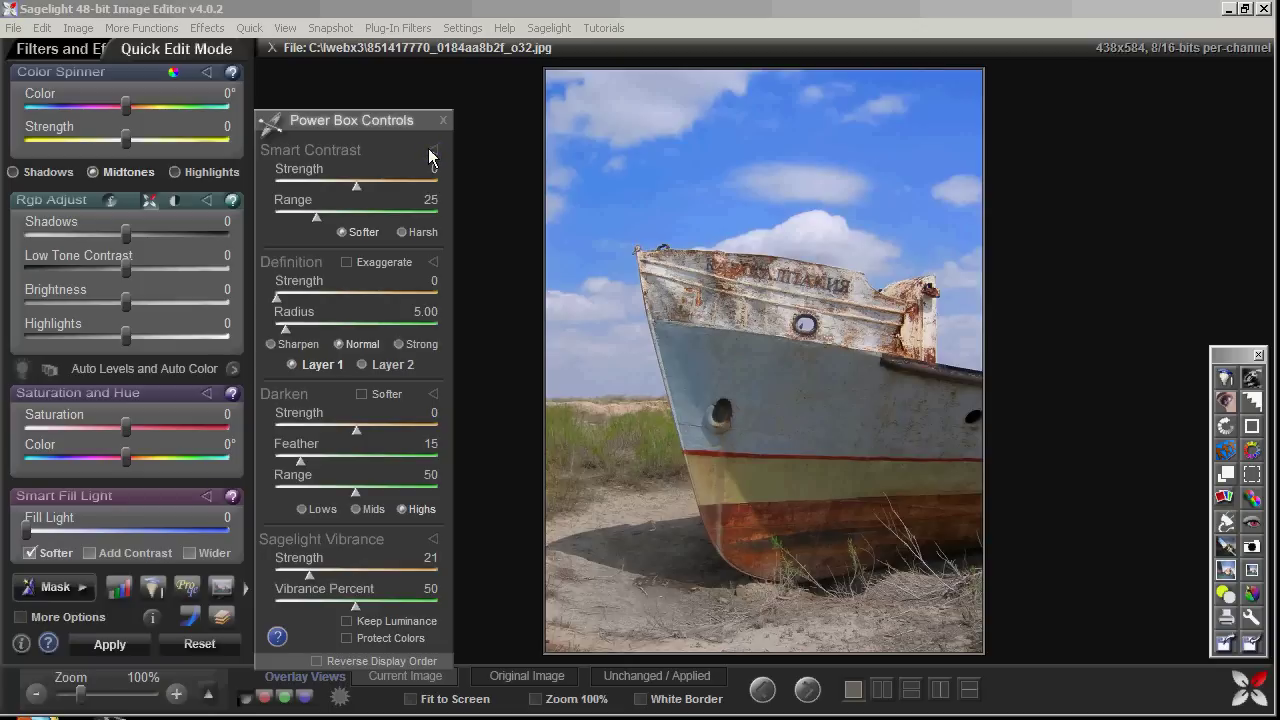
click(320, 509)
drag(357, 428, 384, 428)
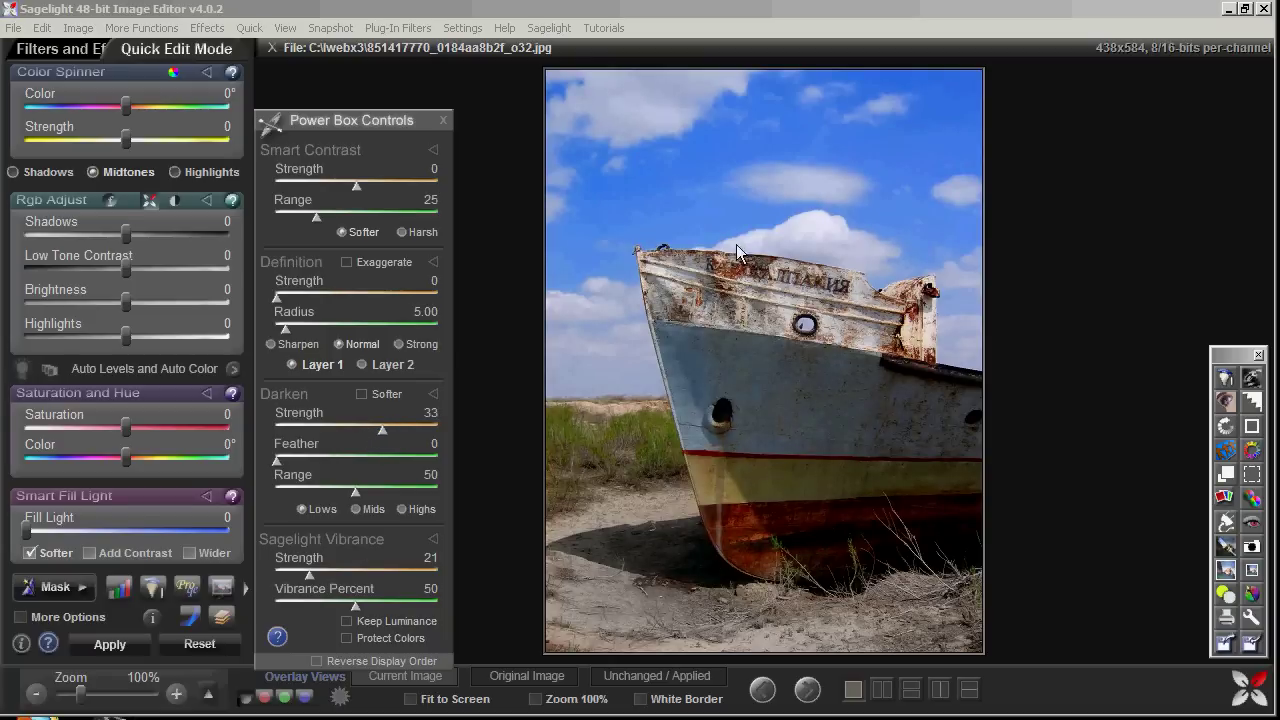
- Lower Darken to 21, set Vibrance percent to 42, apply, then add Vibrance at strength 10
drag(382, 429, 373, 430)
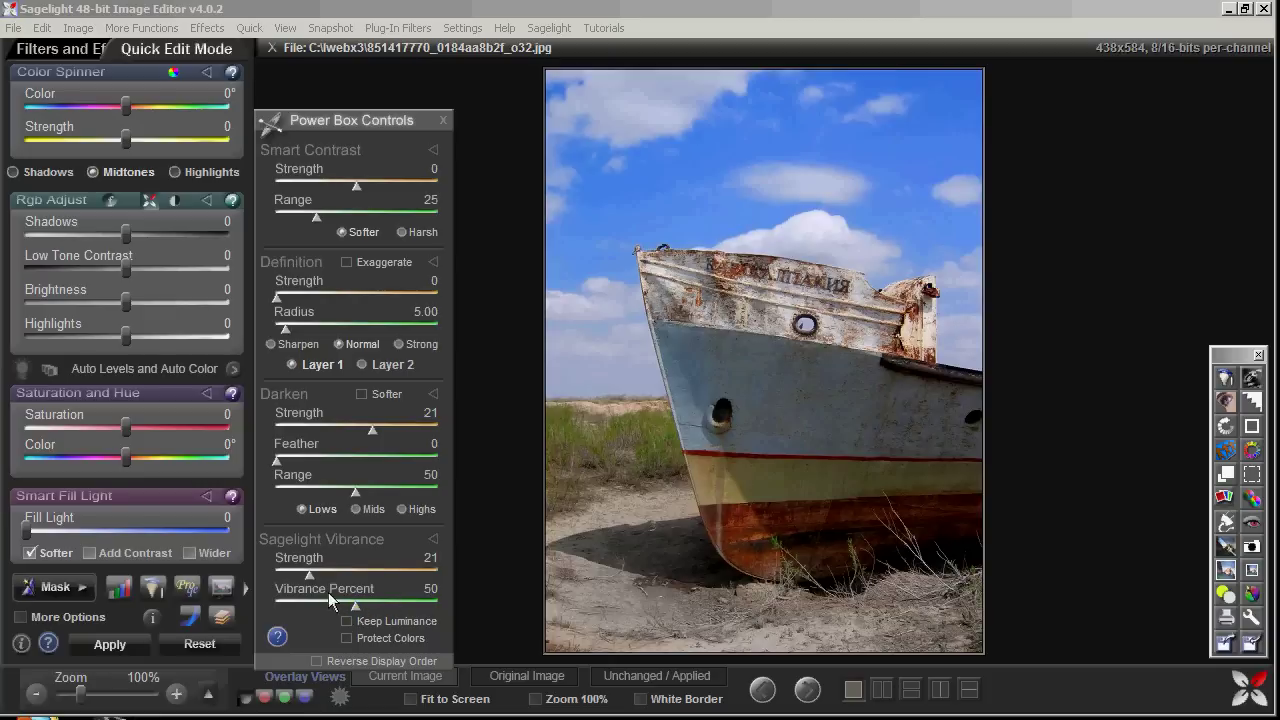
drag(355, 604, 266, 597)
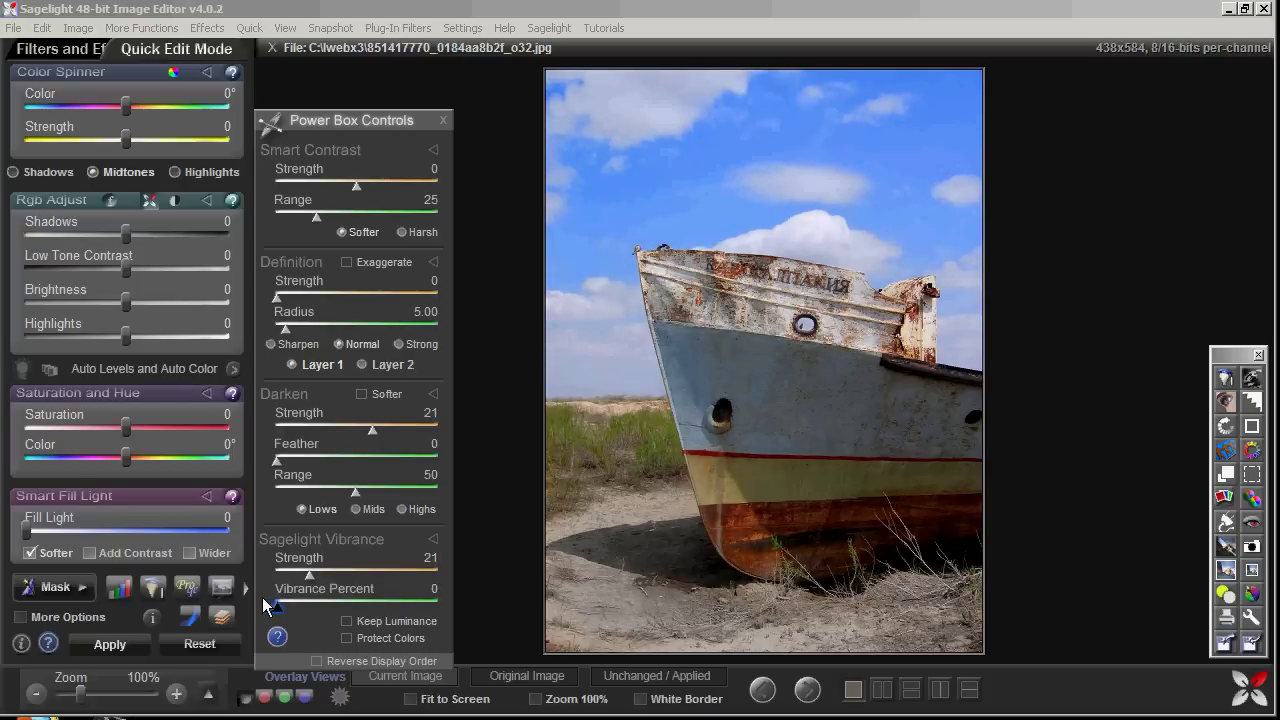
drag(262, 598, 344, 603)
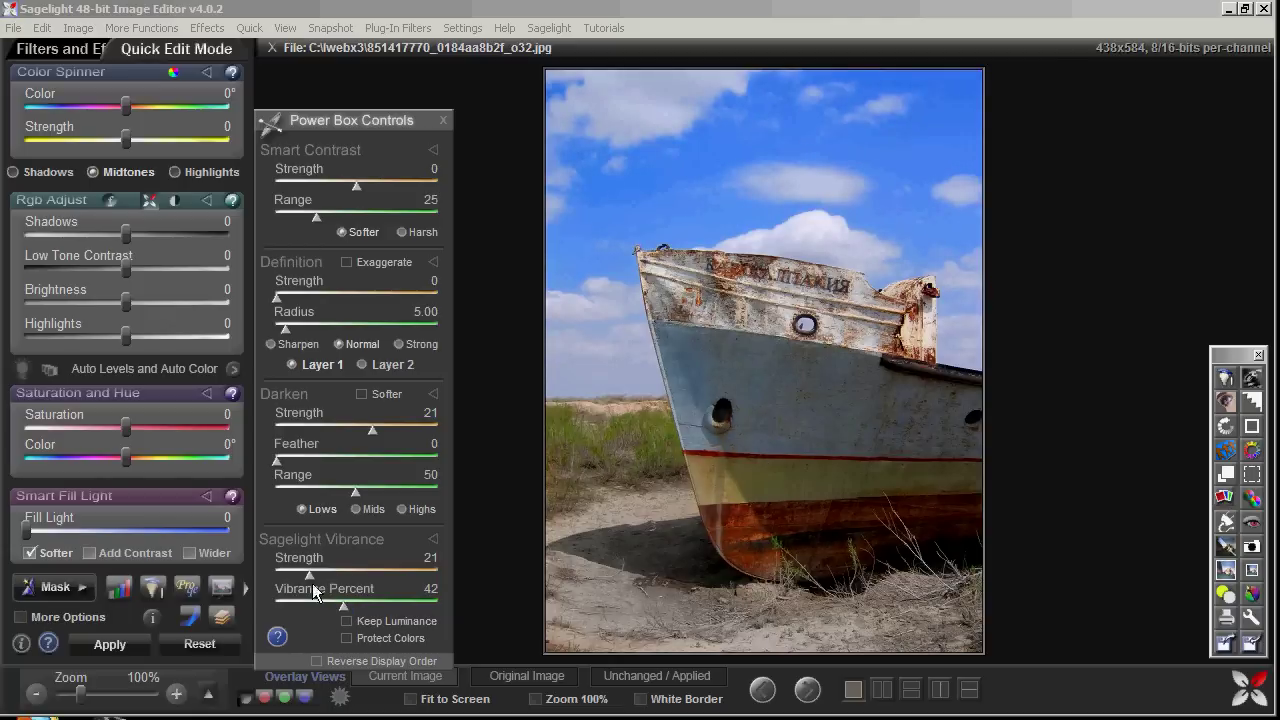
mouse_move(309, 576)
mouse_down()
mouse_move(312, 603)
mouse_move(277, 603)
mouse_move(281, 585)
mouse_move(303, 580)
mouse_up()
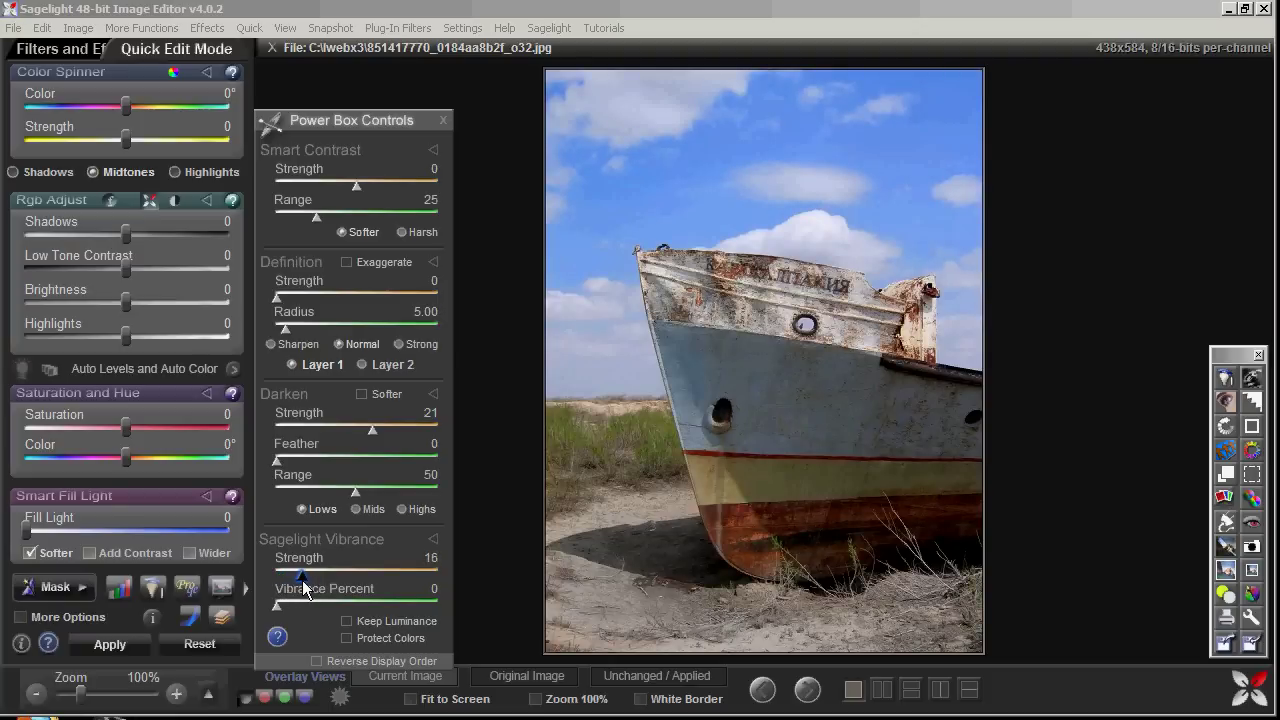
click(110, 644)
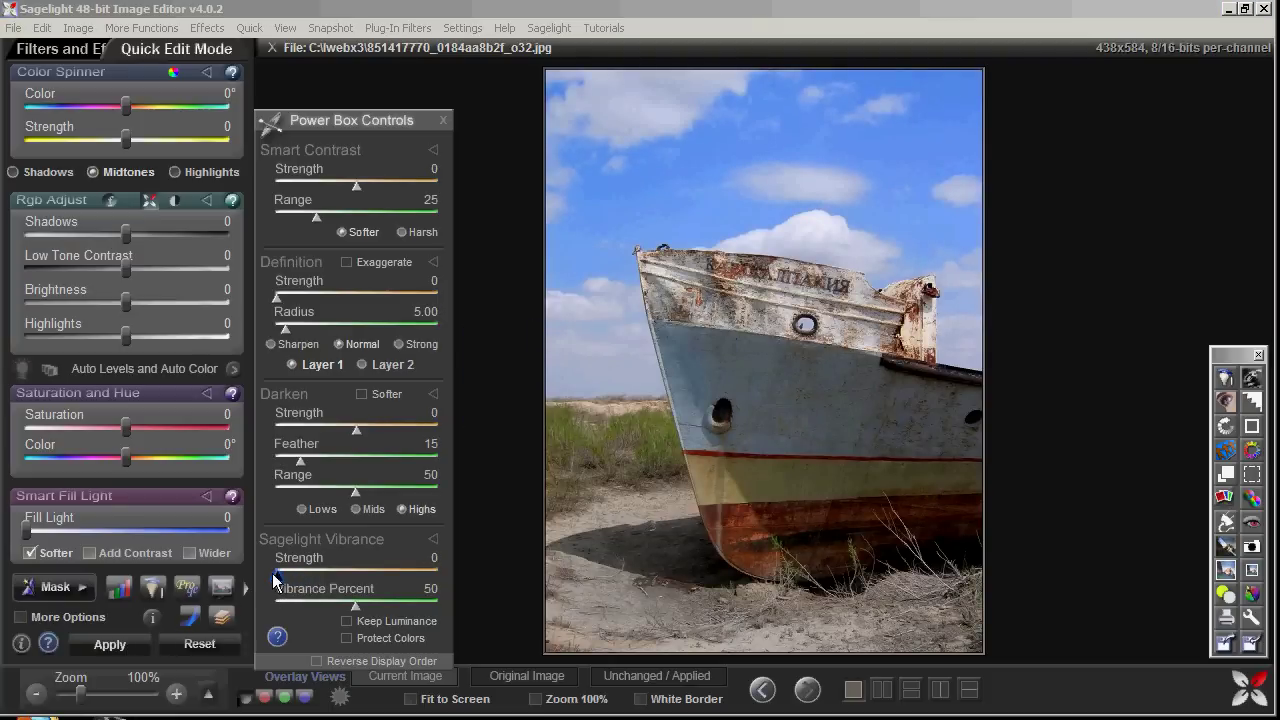
drag(277, 572, 293, 572)
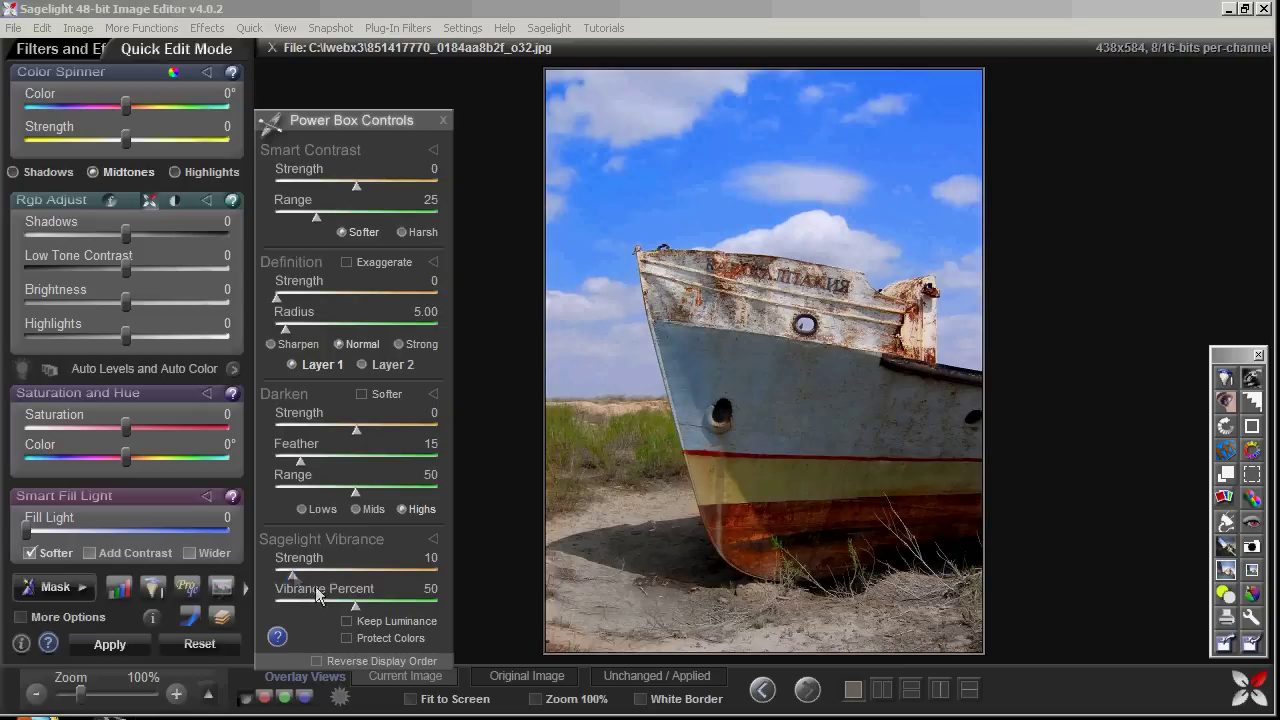
- Apply the extra vibrance, then Undo Brush it away everywhere except the bow's rusty top
click(119, 650)
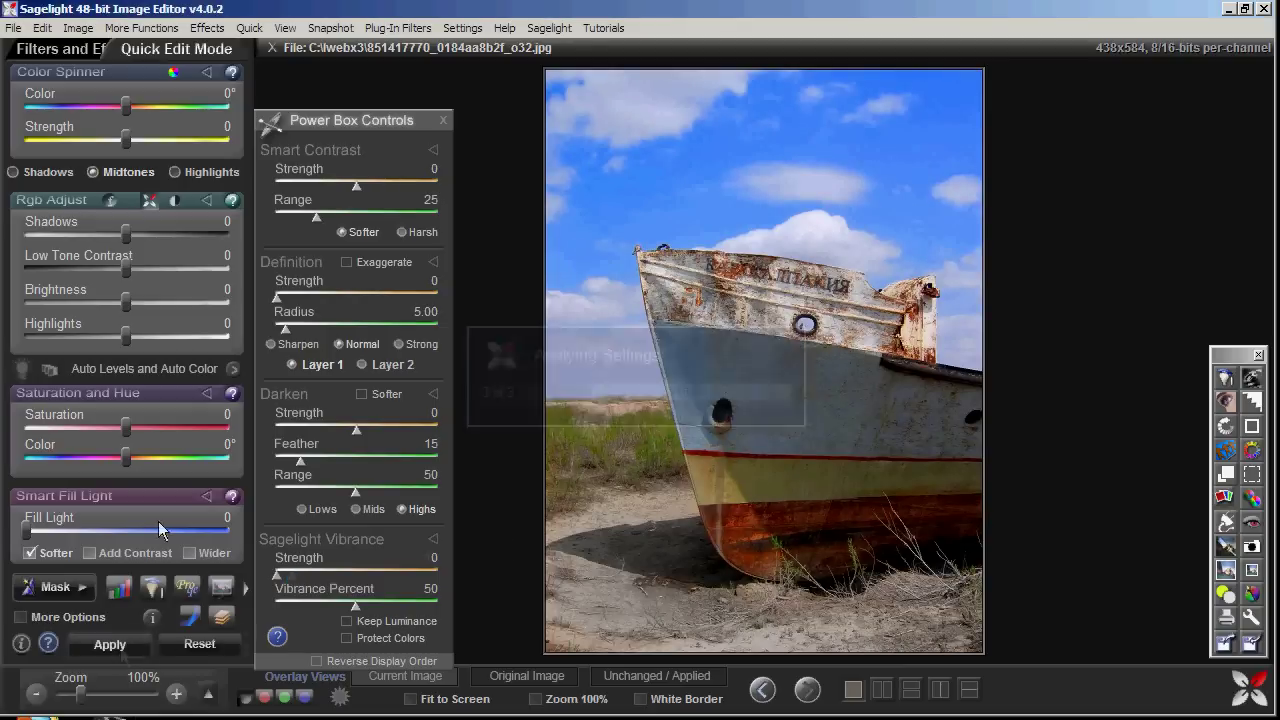
click(42, 28)
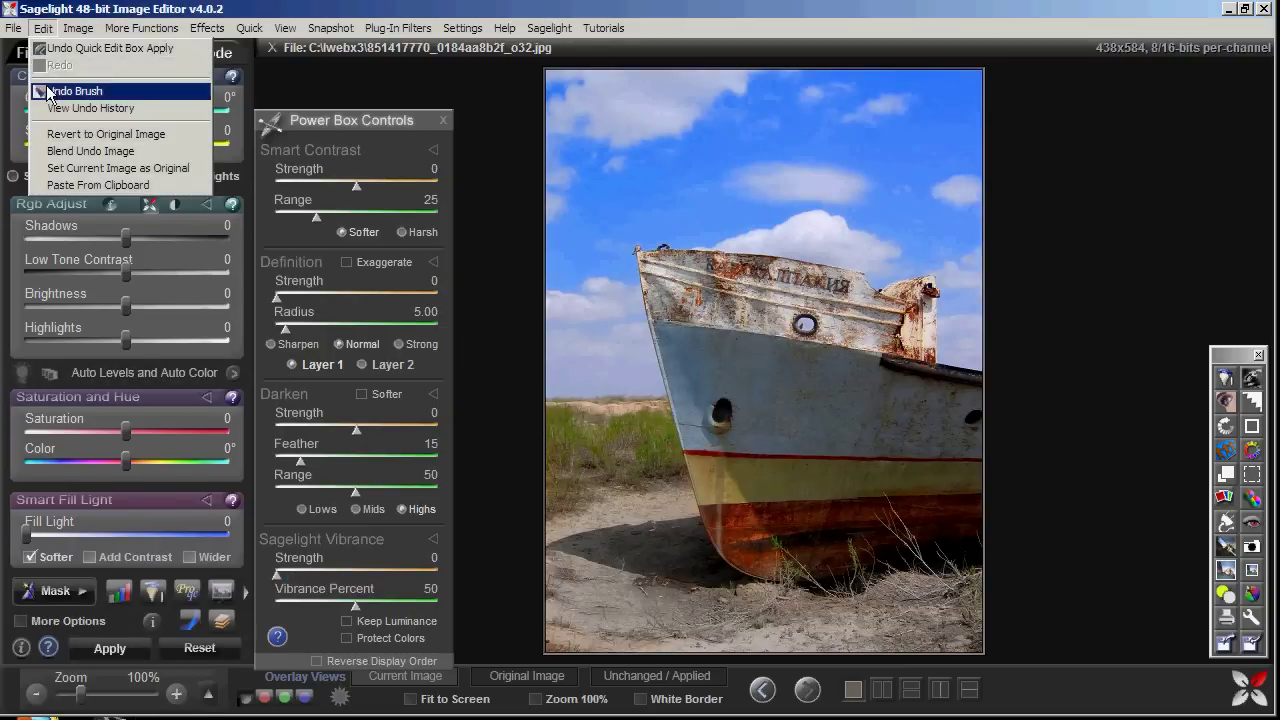
click(60, 94)
click(64, 324)
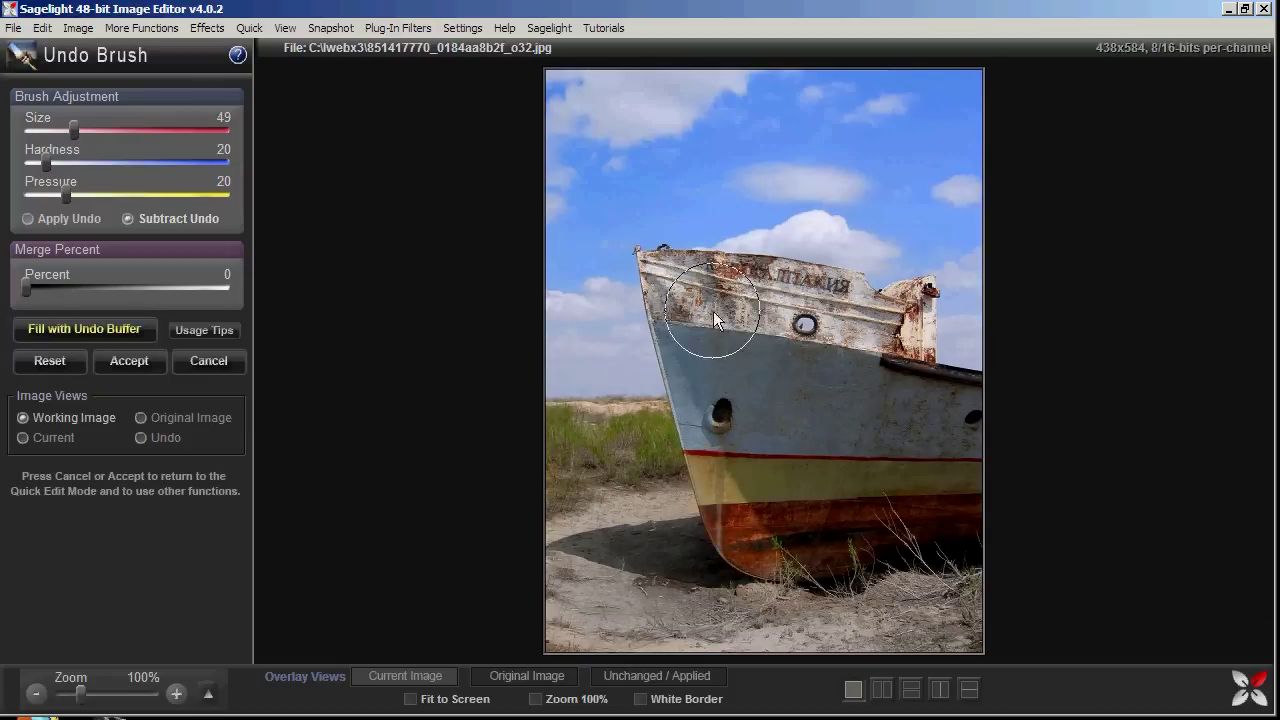
click(140, 362)
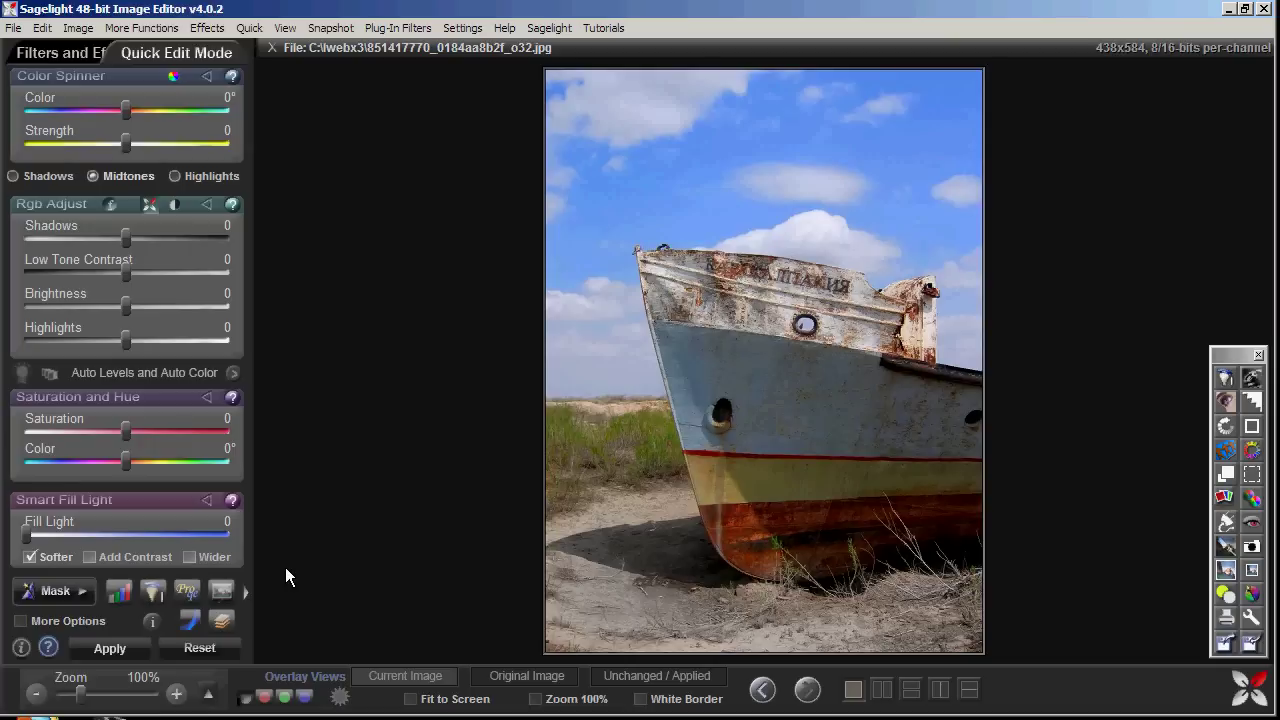
click(222, 620)
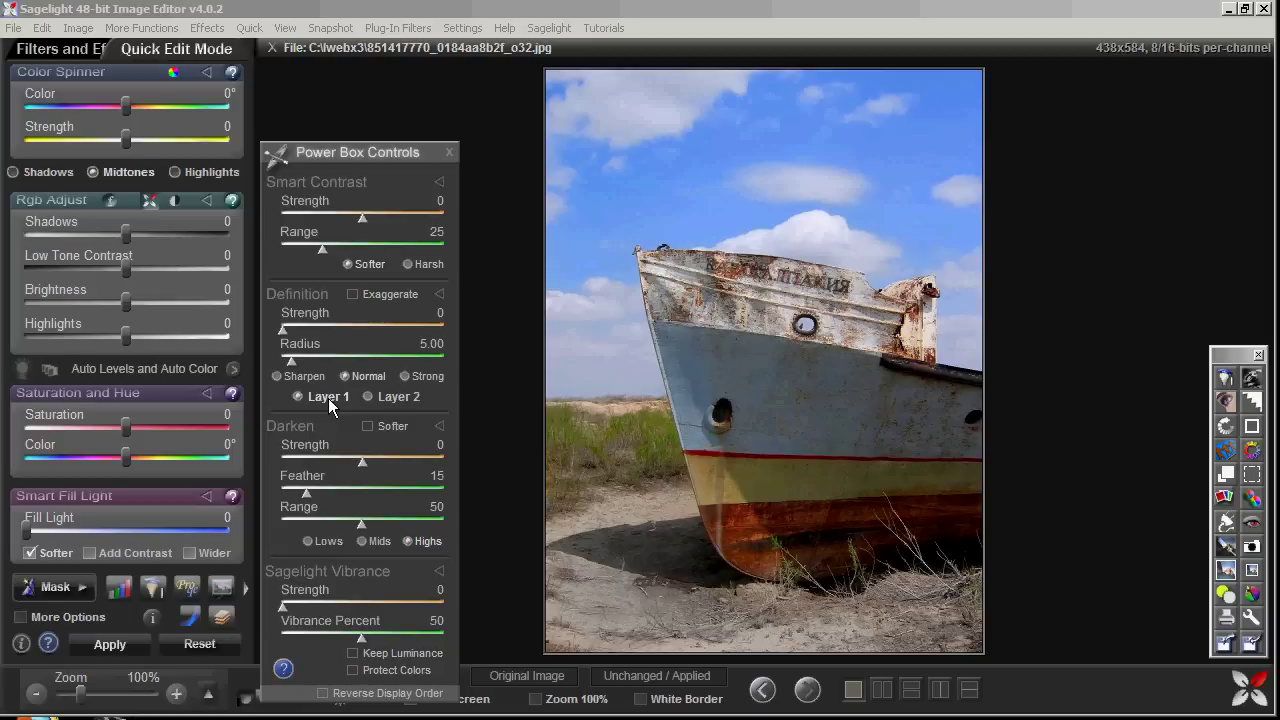
- Drag layer-1 Definition strength up to 57 on the boat photo
drag(280, 333, 325, 331)
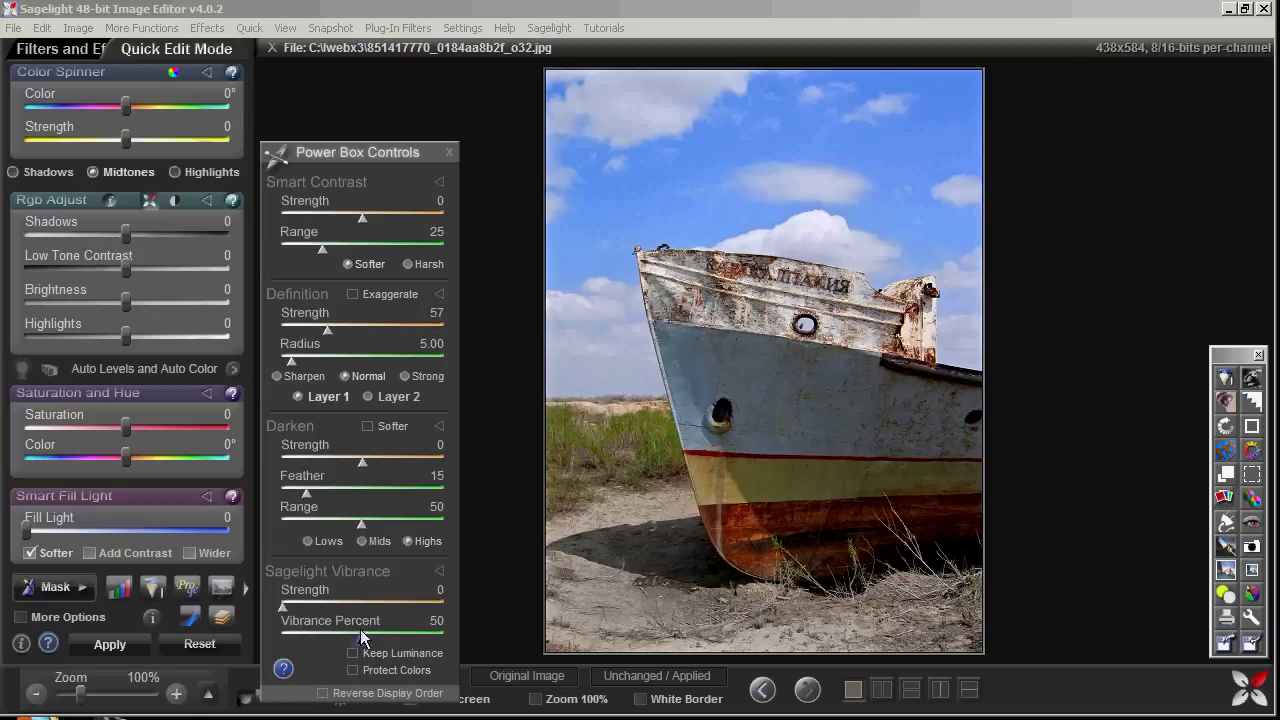
- Apply the definition, then use a size-35 Undo Brush to keep it only in painted areas
click(108, 645)
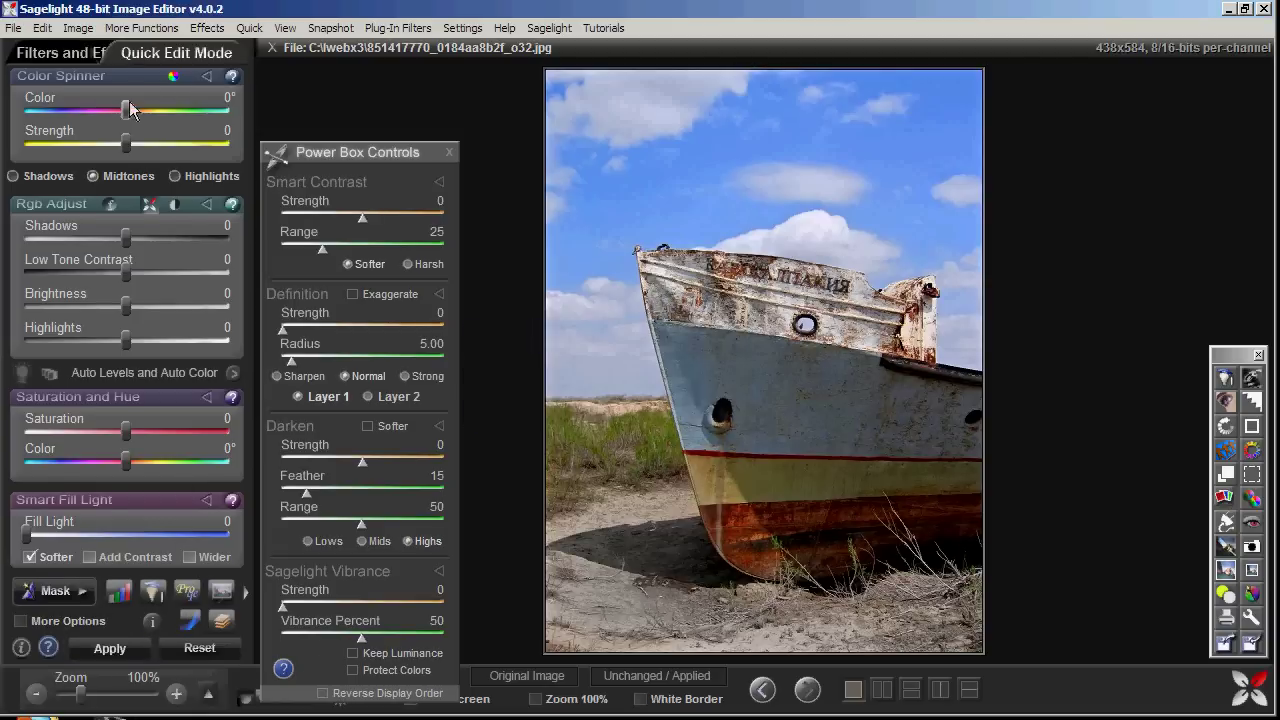
click(44, 30)
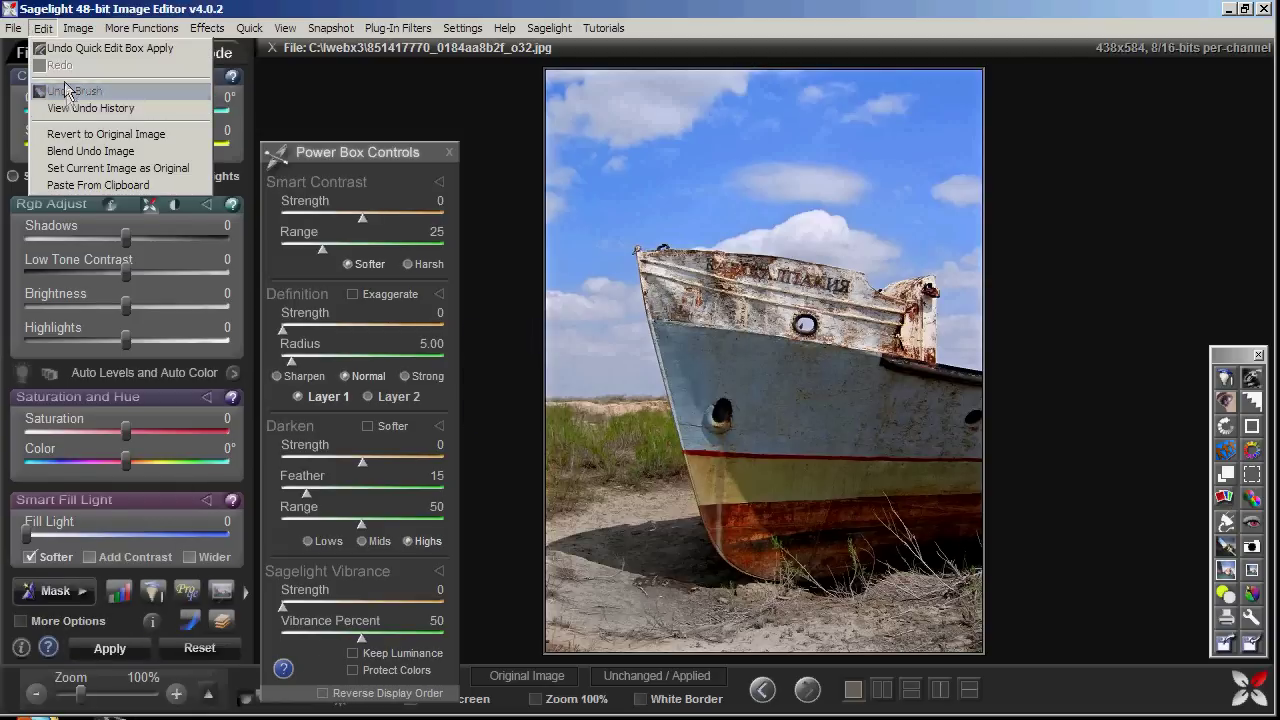
click(74, 91)
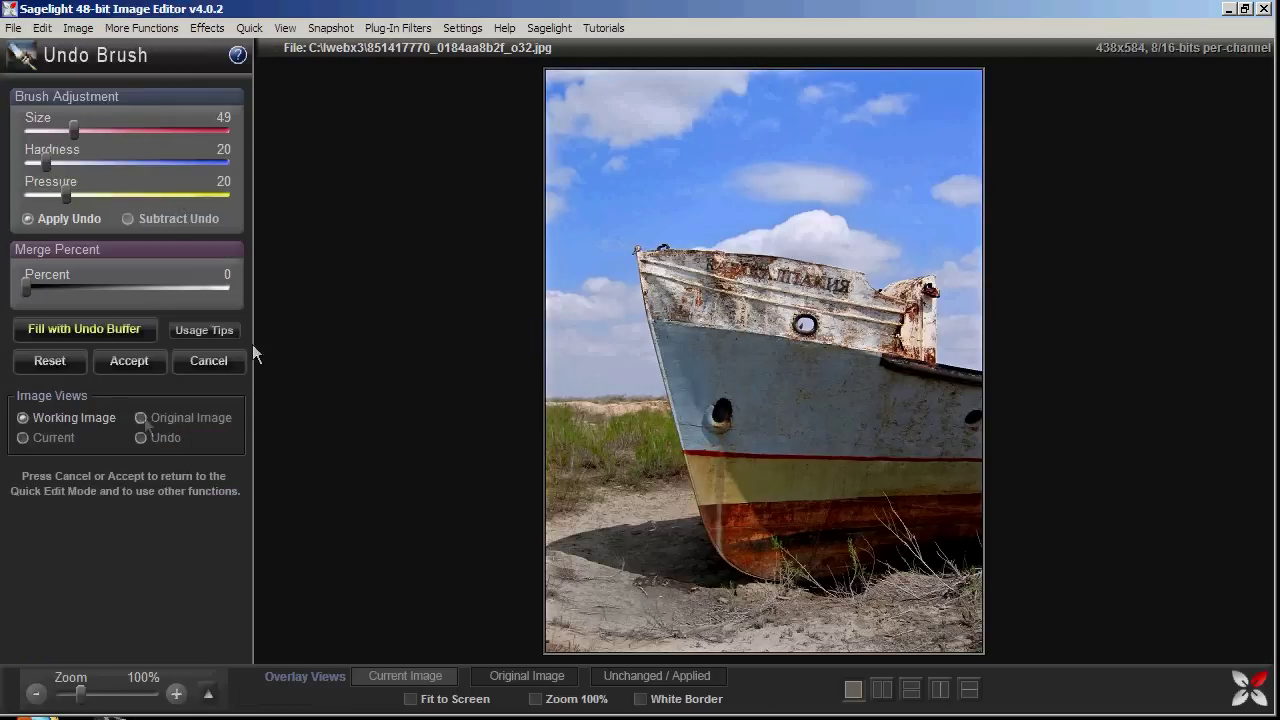
click(59, 328)
drag(74, 131, 59, 131)
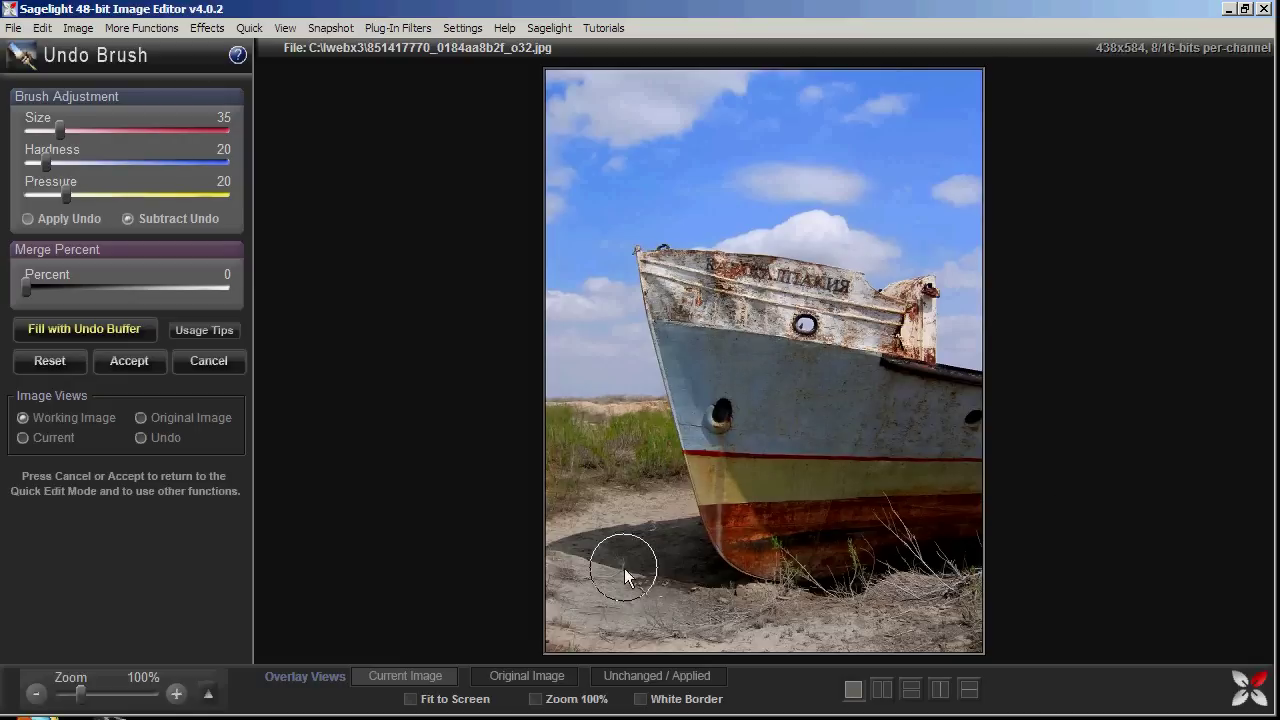
click(130, 362)
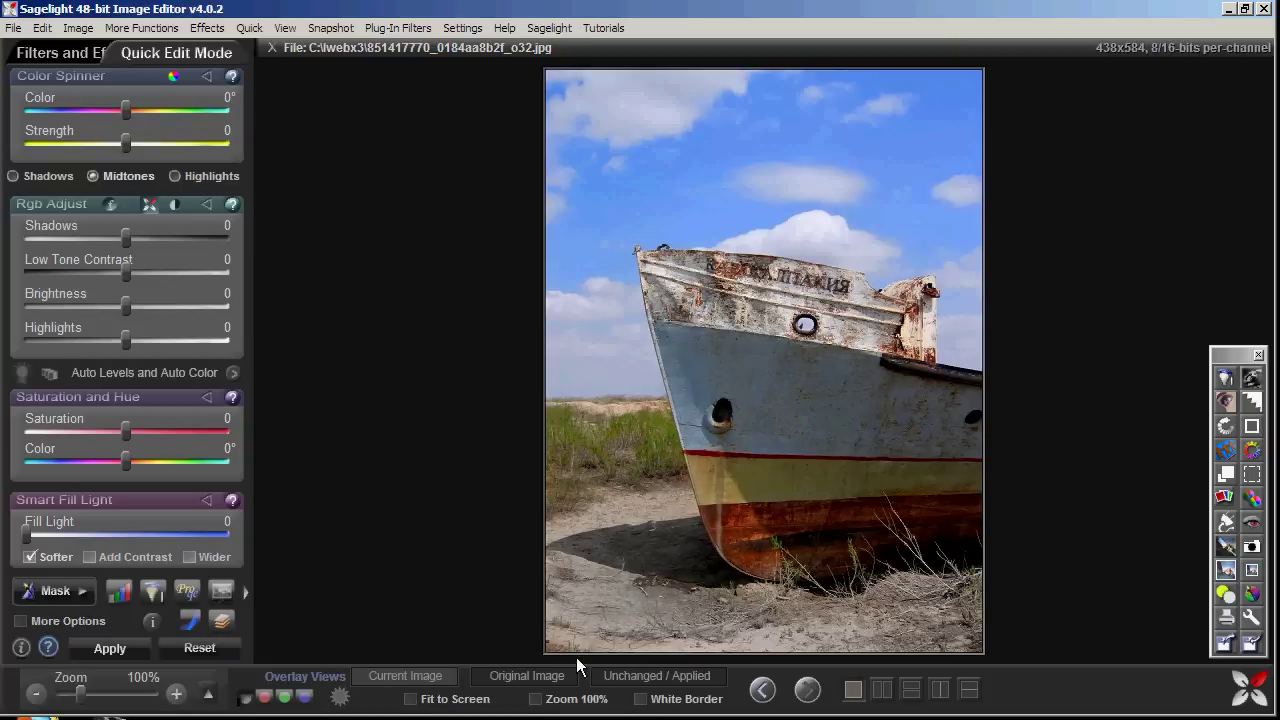
click(540, 680)
- Compare the finished boat edit against the original by toggling the Original Image view
click(540, 680)
mouse_move(540, 684)
mouse_down()
mouse_move(598, 684)
mouse_move(530, 686)
mouse_up()
click(552, 684)
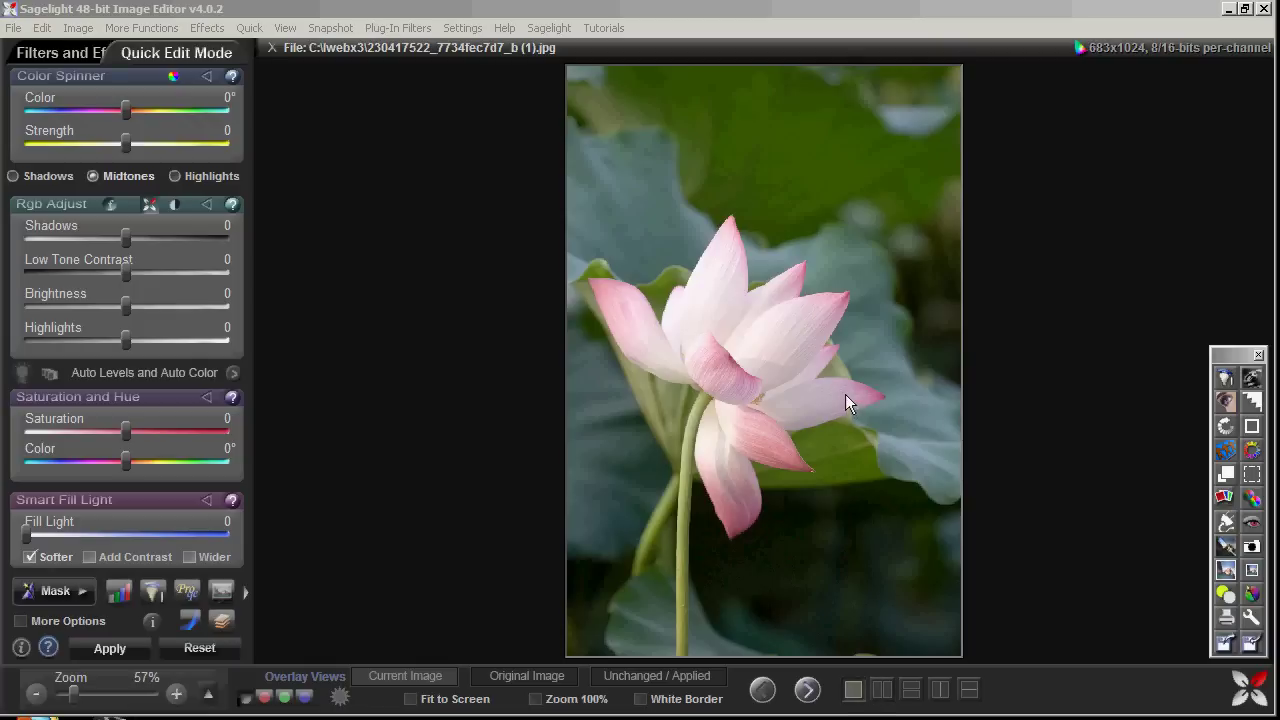
- Open the Power Box controls and set Darken to work on the Lows with feather 0
click(222, 620)
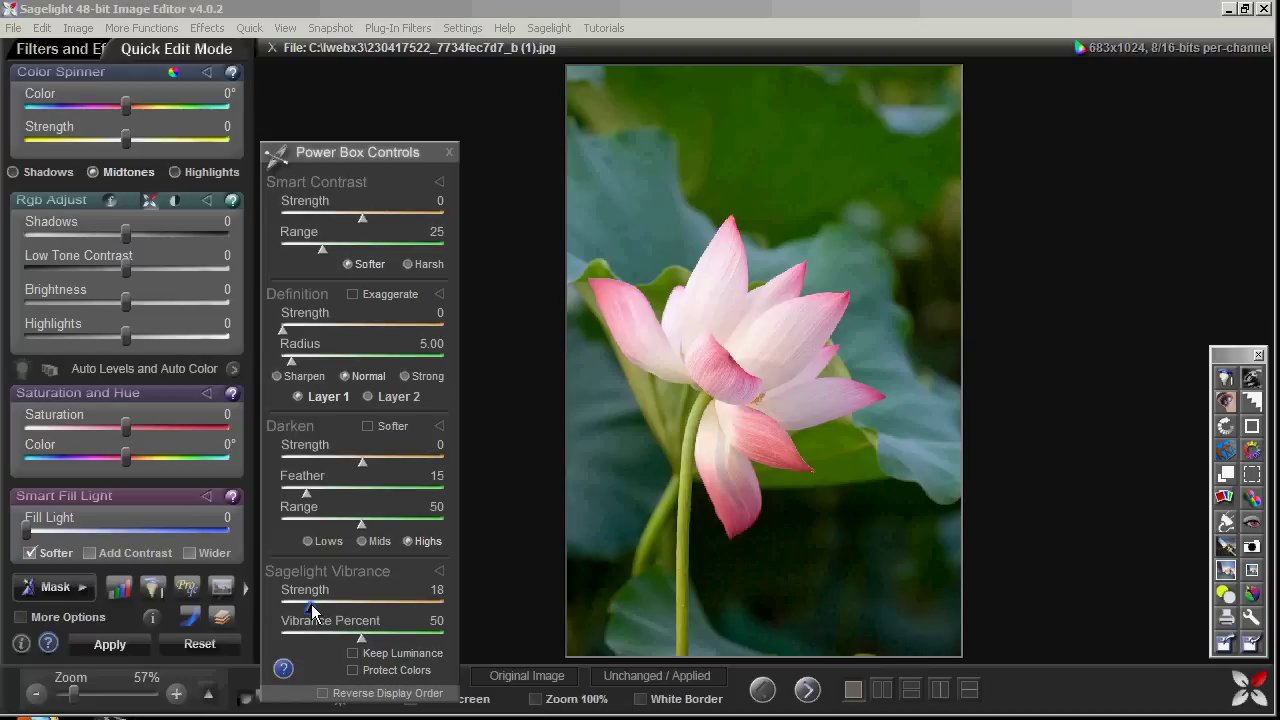
click(318, 542)
- Set Darken strength to 39 and pull down the highlights, shadows and overall brightness
drag(368, 466, 395, 470)
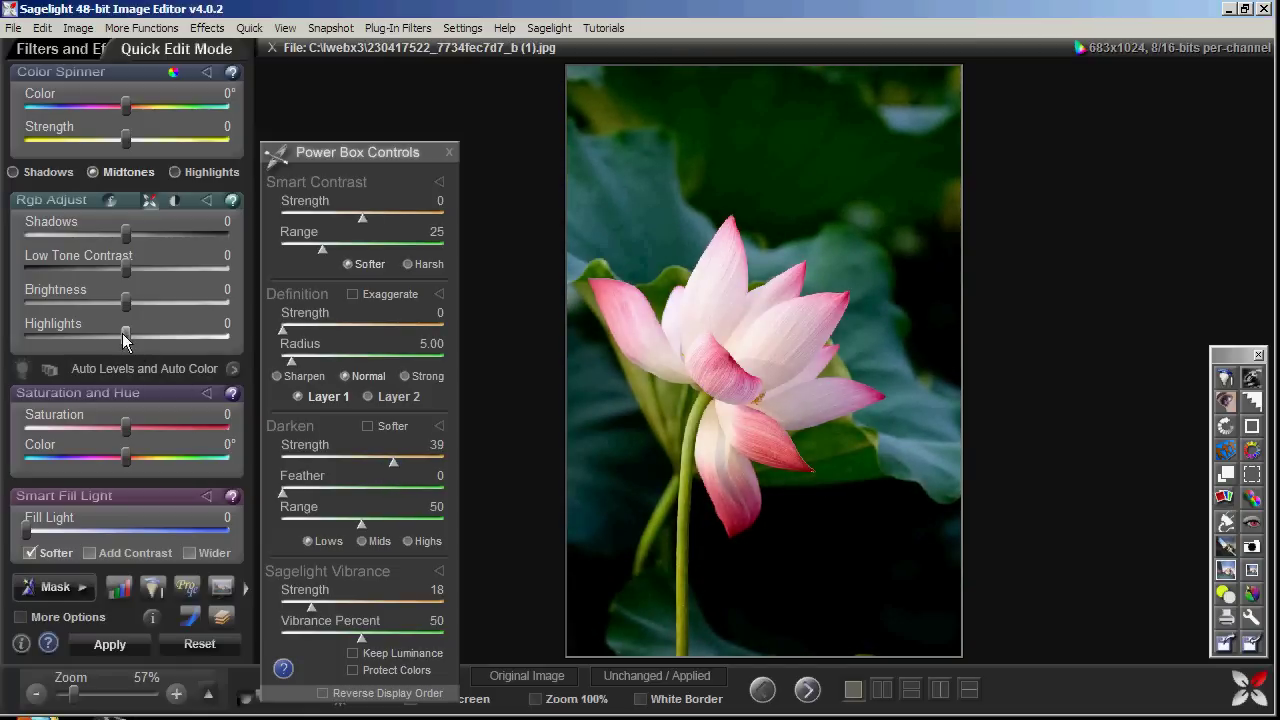
drag(122, 333, 81, 337)
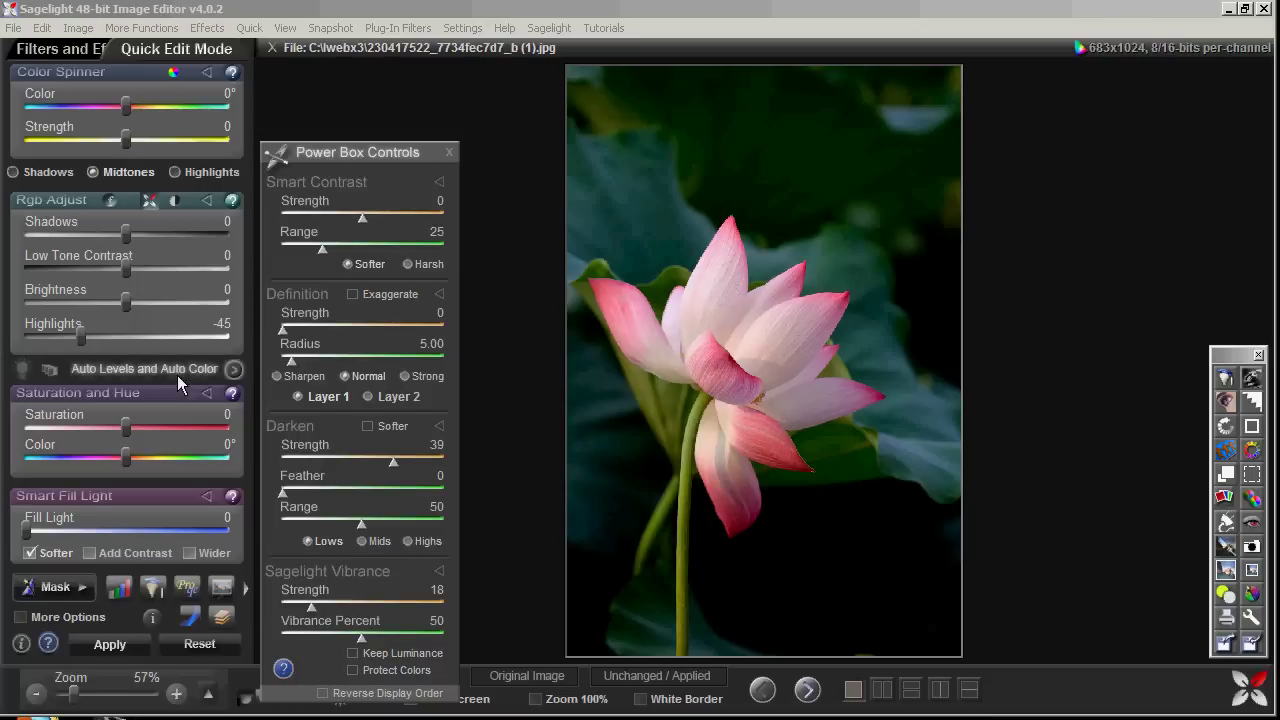
mouse_move(89, 332)
mouse_down()
mouse_move(128, 336)
mouse_move(77, 335)
mouse_up()
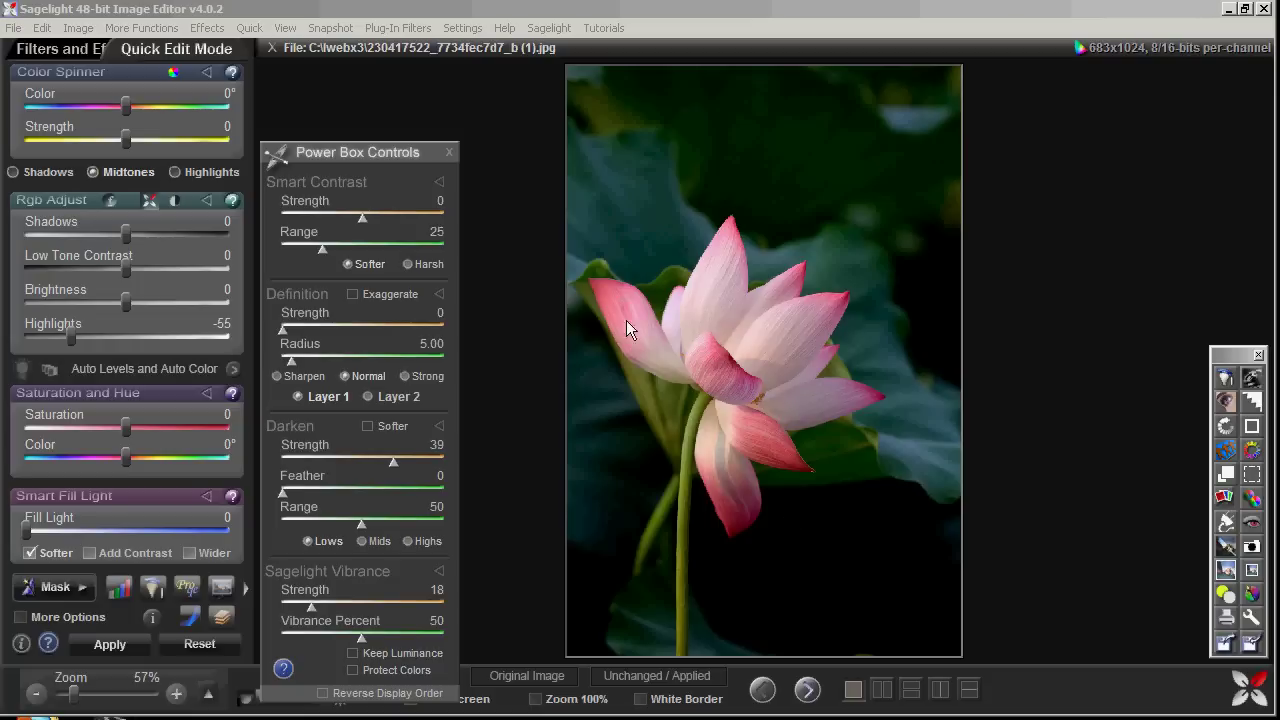
drag(127, 235, 116, 236)
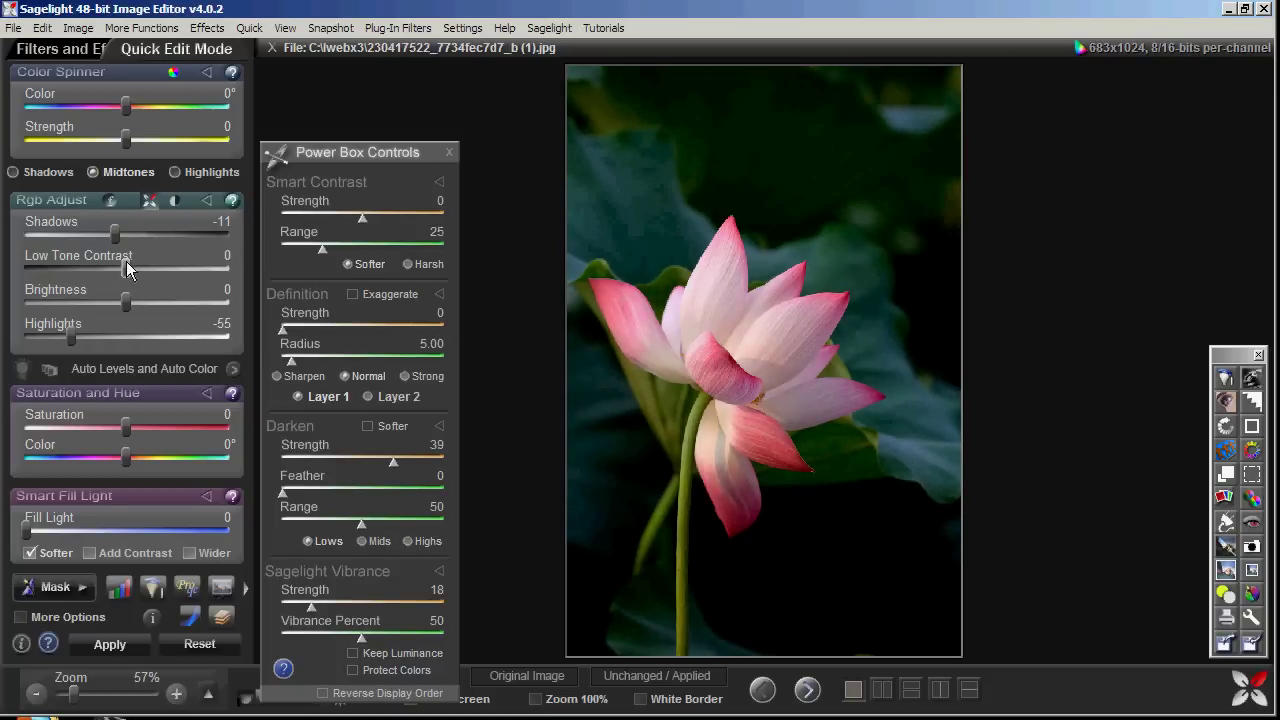
click(128, 268)
drag(126, 303, 106, 305)
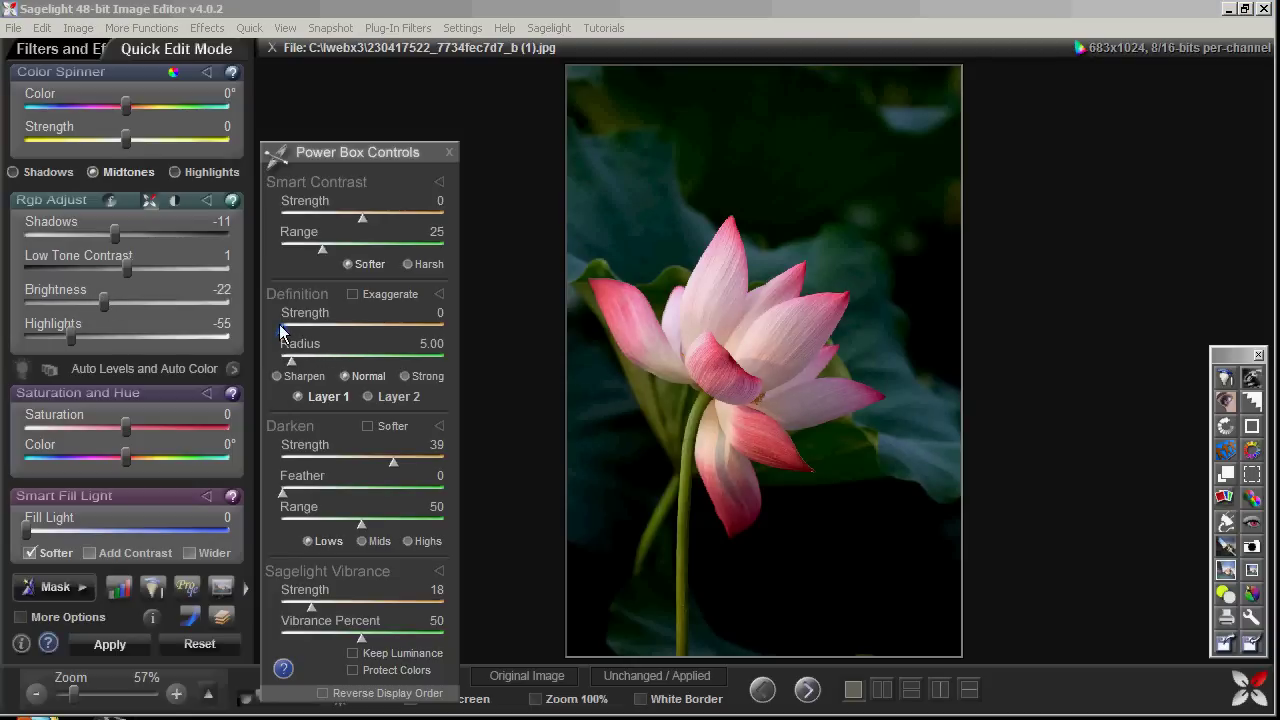
- Add Definition strength 18 and refine RGB Adjust to highlights -64, brightness -42, shadows 26
drag(293, 326, 298, 328)
drag(70, 338, 90, 295)
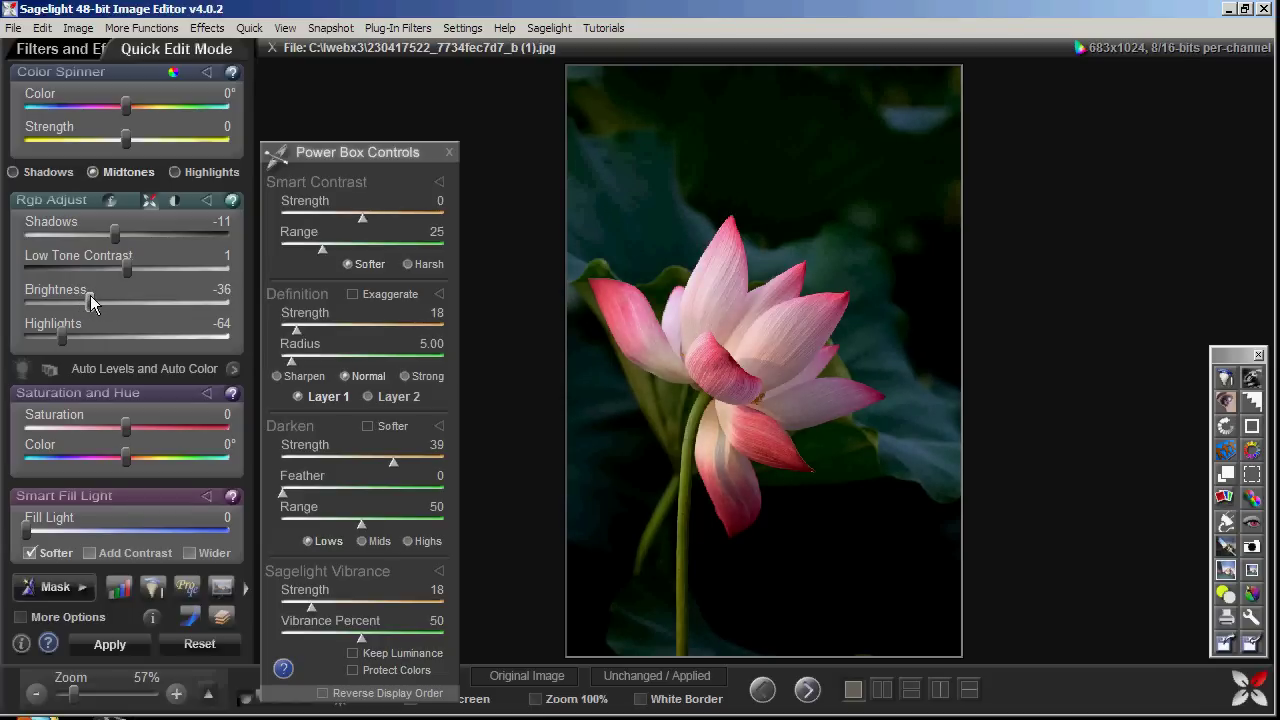
drag(116, 236, 166, 250)
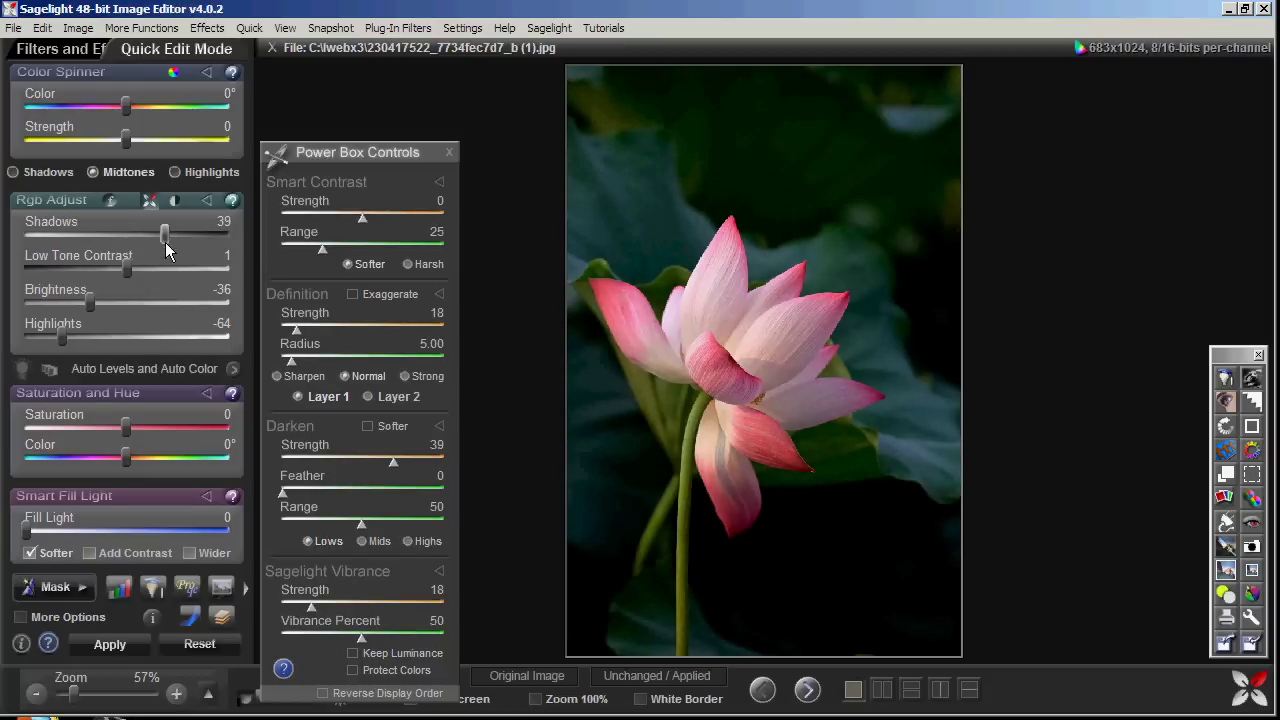
mouse_move(90, 298)
mouse_down()
mouse_move(112, 305)
mouse_move(84, 303)
mouse_up()
drag(157, 240, 147, 238)
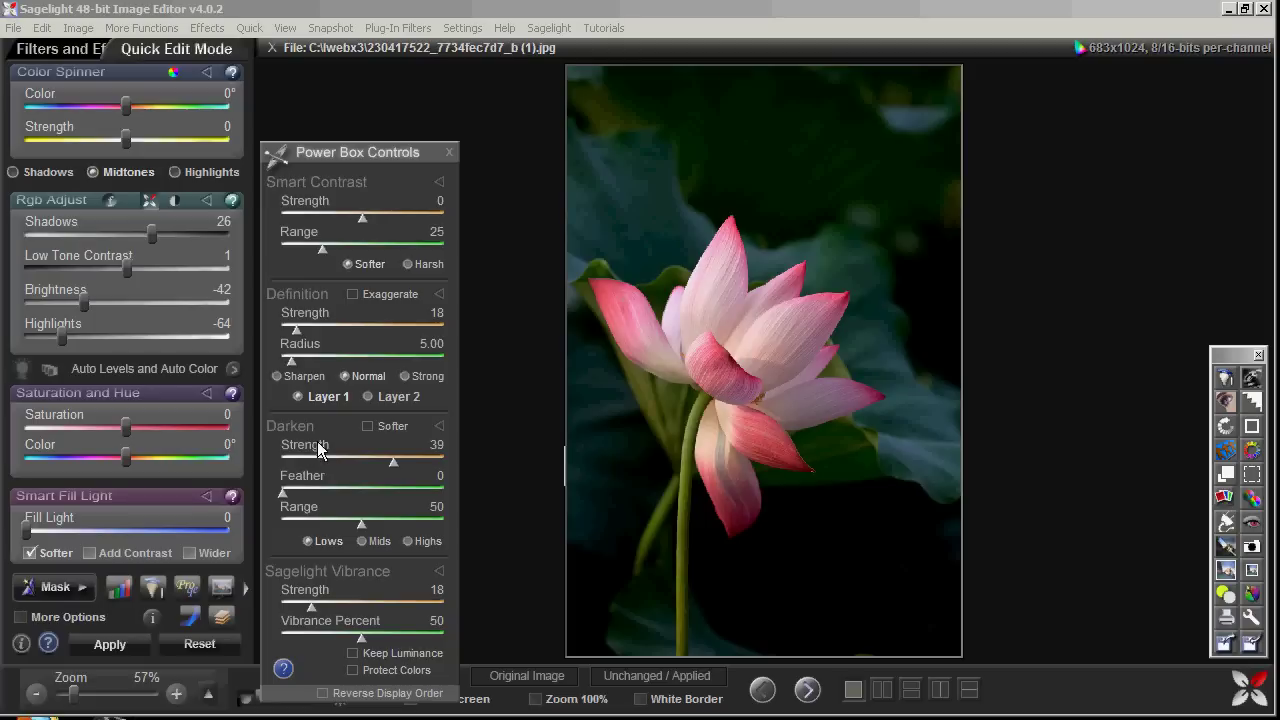
- Show the lotus beside the original, raise Darken strength to 46, and lower brightness and shadows
click(881, 689)
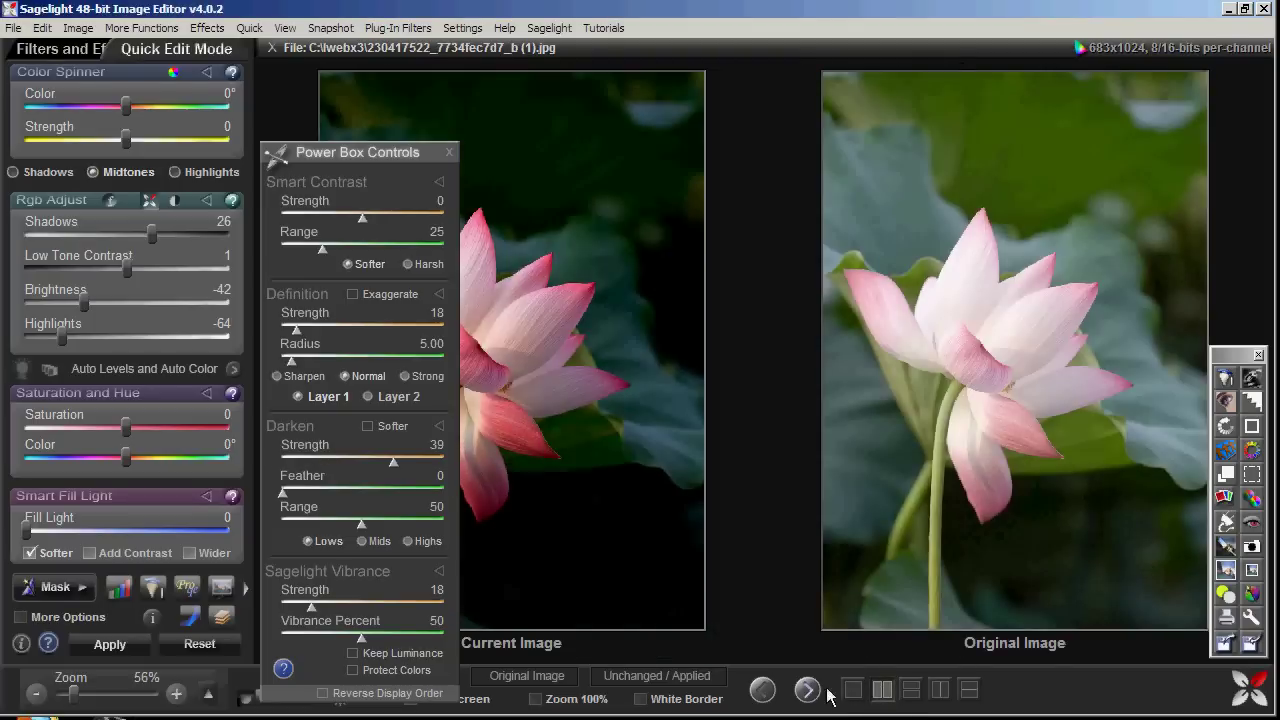
drag(378, 155, 327, 101)
drag(330, 409, 334, 409)
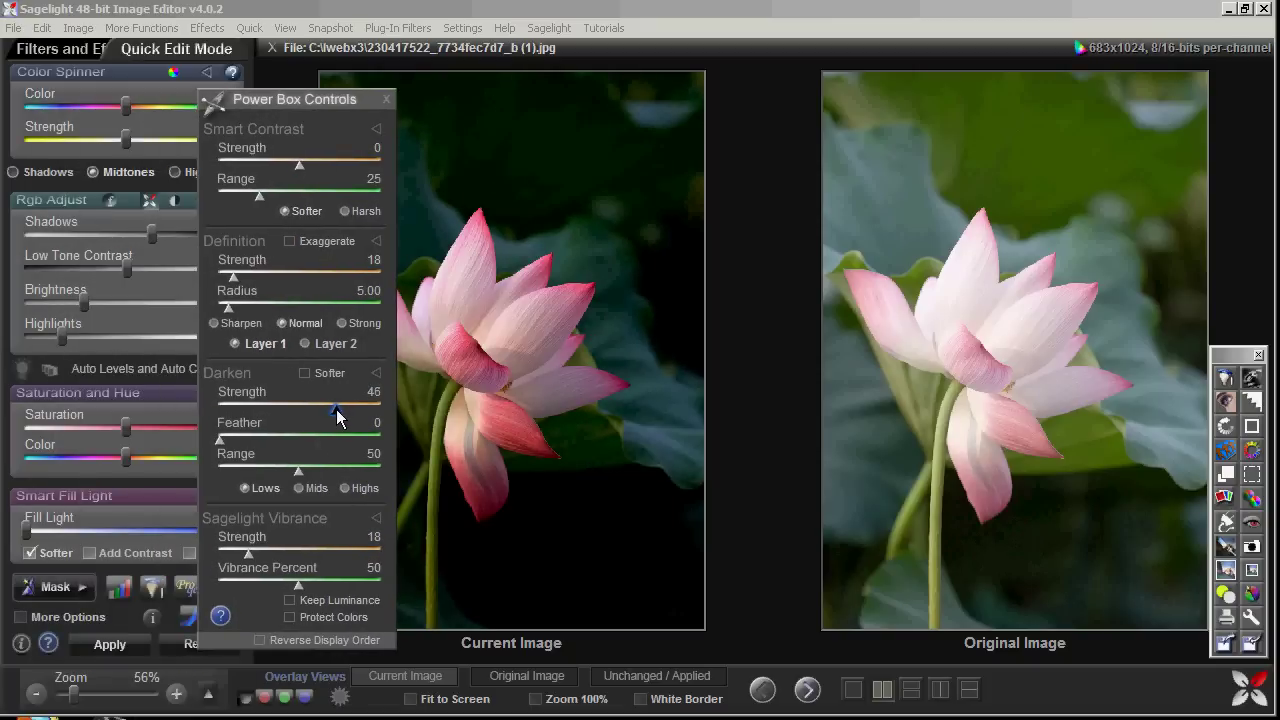
drag(84, 305, 64, 305)
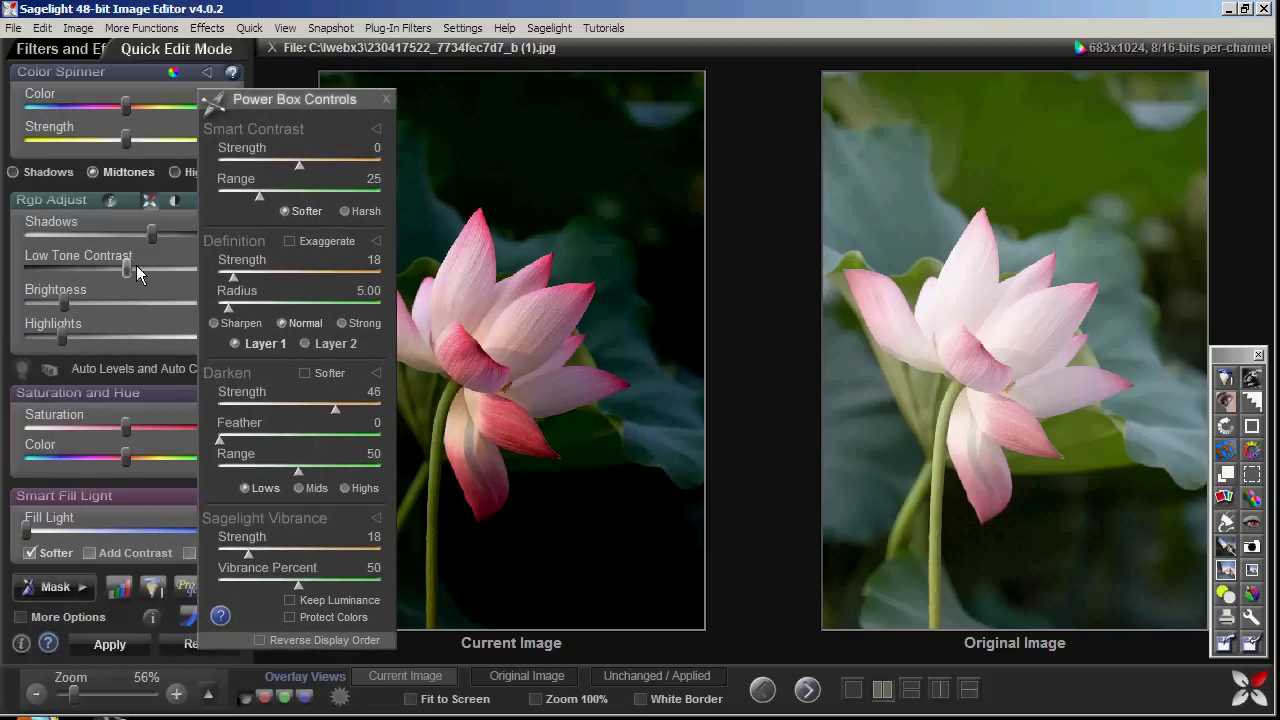
drag(127, 268, 139, 236)
drag(291, 107, 158, 113)
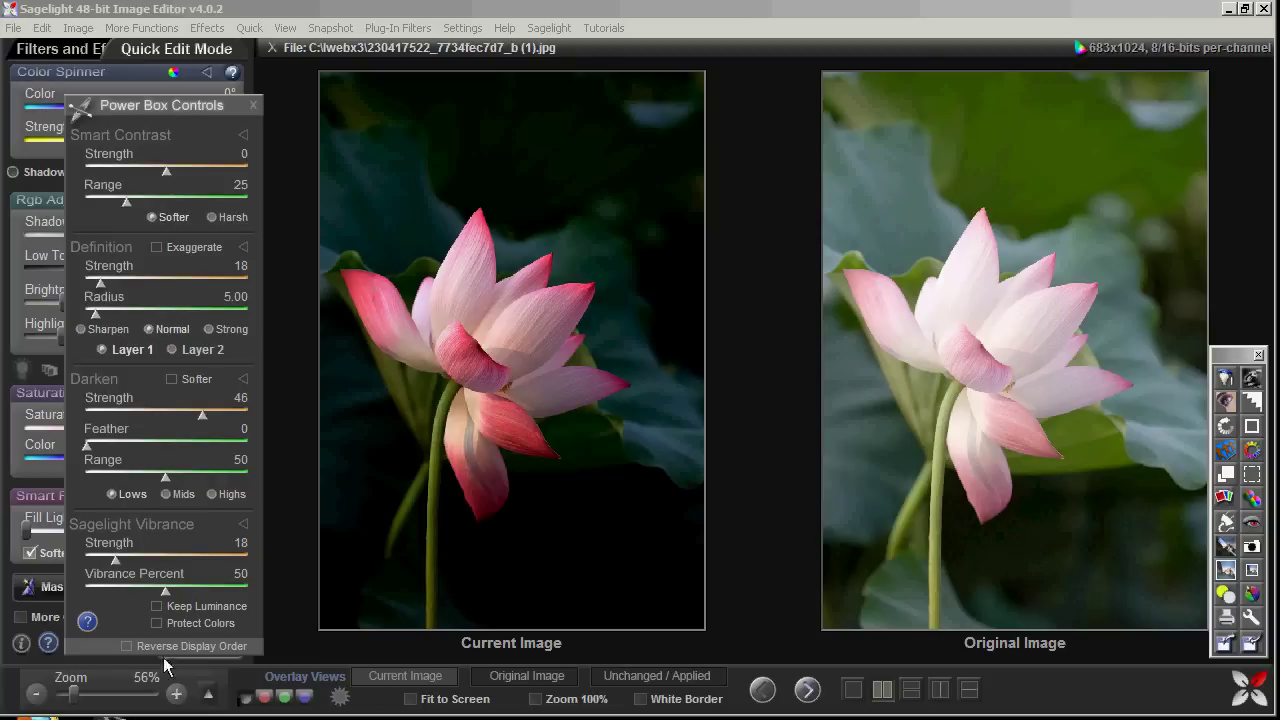
click(666, 678)
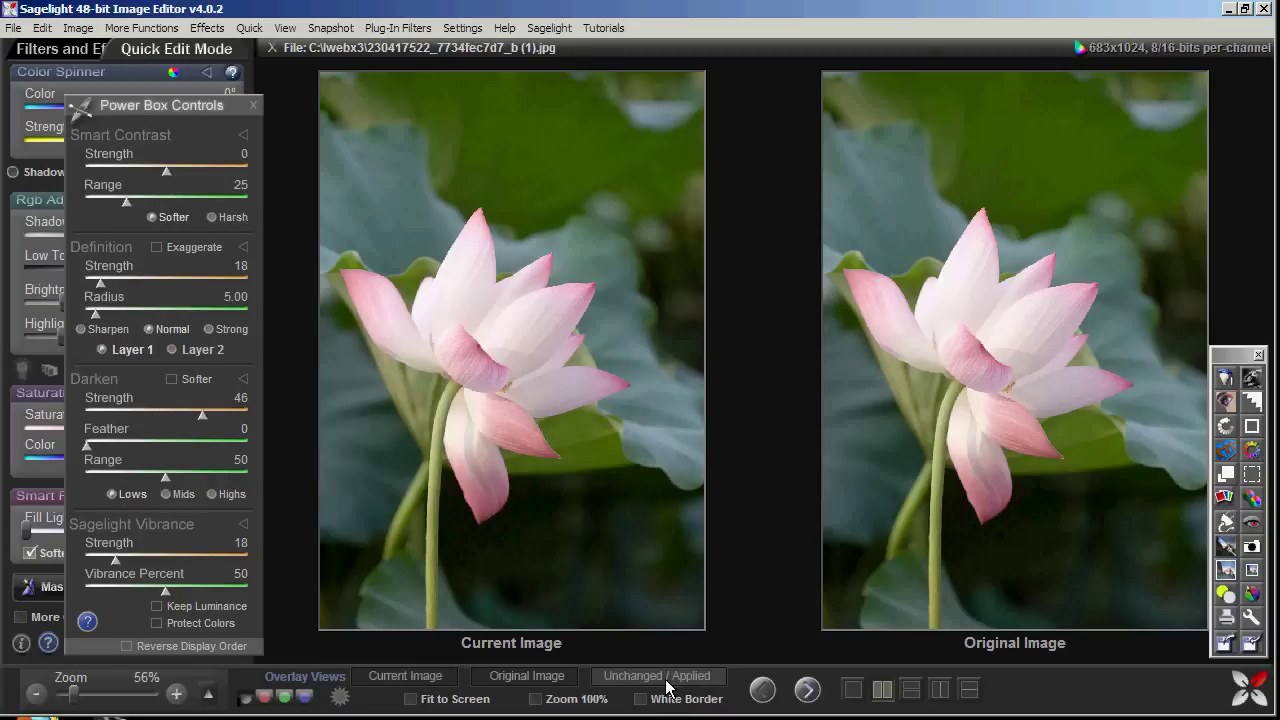
- Flip between the unedited and edited lotus to compare the darkening
click(666, 680)
click(666, 680)
click(666, 680)
click(666, 680)
click(666, 680)
click(666, 680)
click(666, 680)
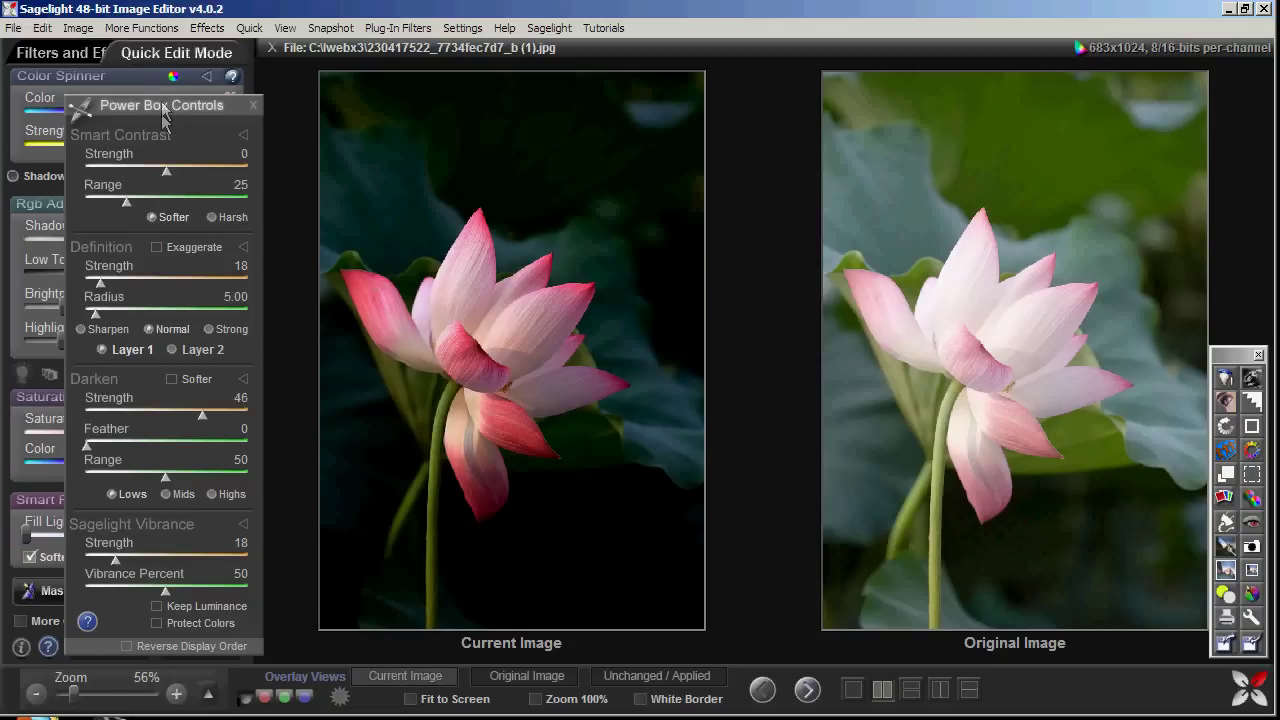
drag(163, 113, 477, 113)
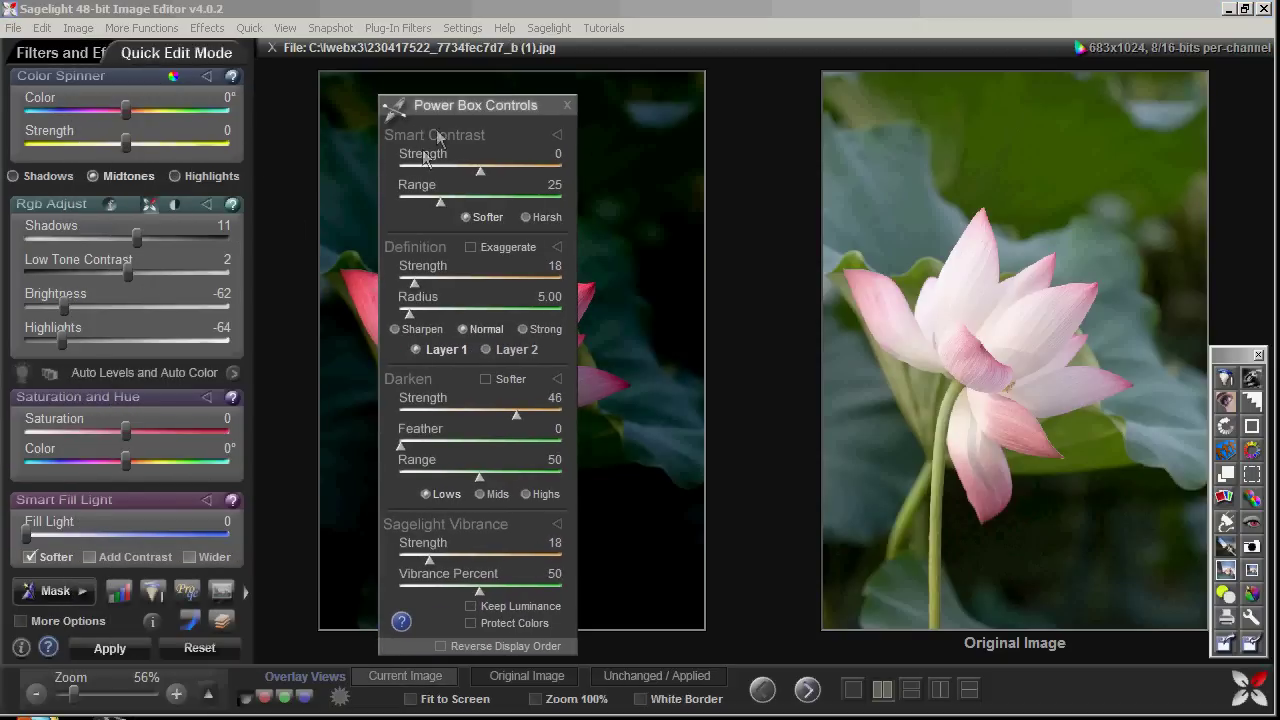
drag(466, 110, 164, 86)
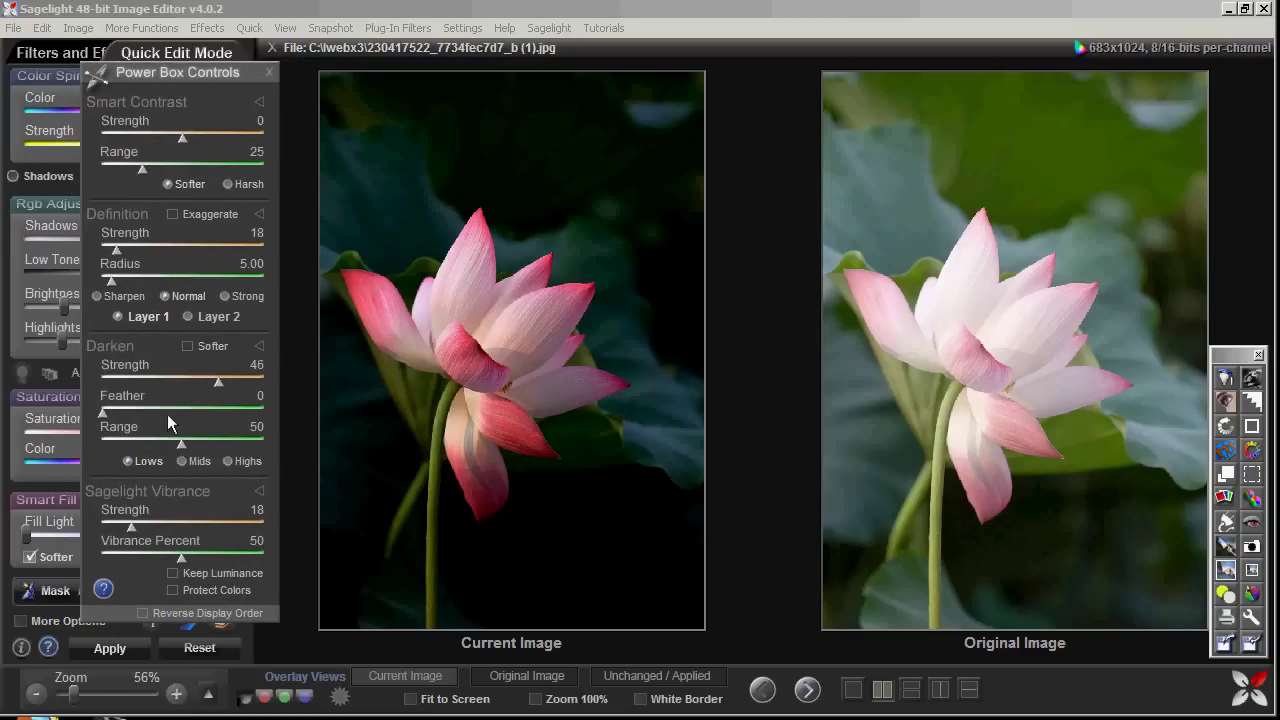
- Ease Darken strength to 37 and apply the Power Box edits to the photo
mouse_move(217, 384)
mouse_down()
mouse_move(195, 383)
mouse_move(211, 383)
mouse_up()
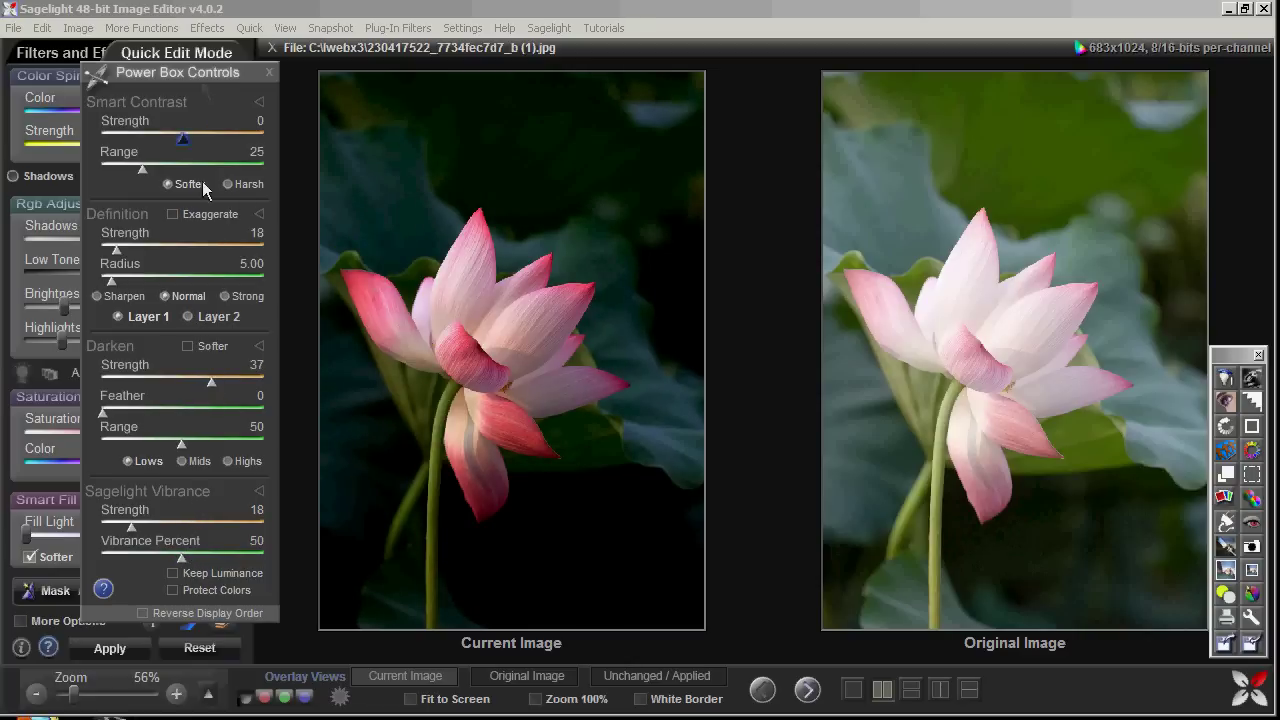
click(100, 652)
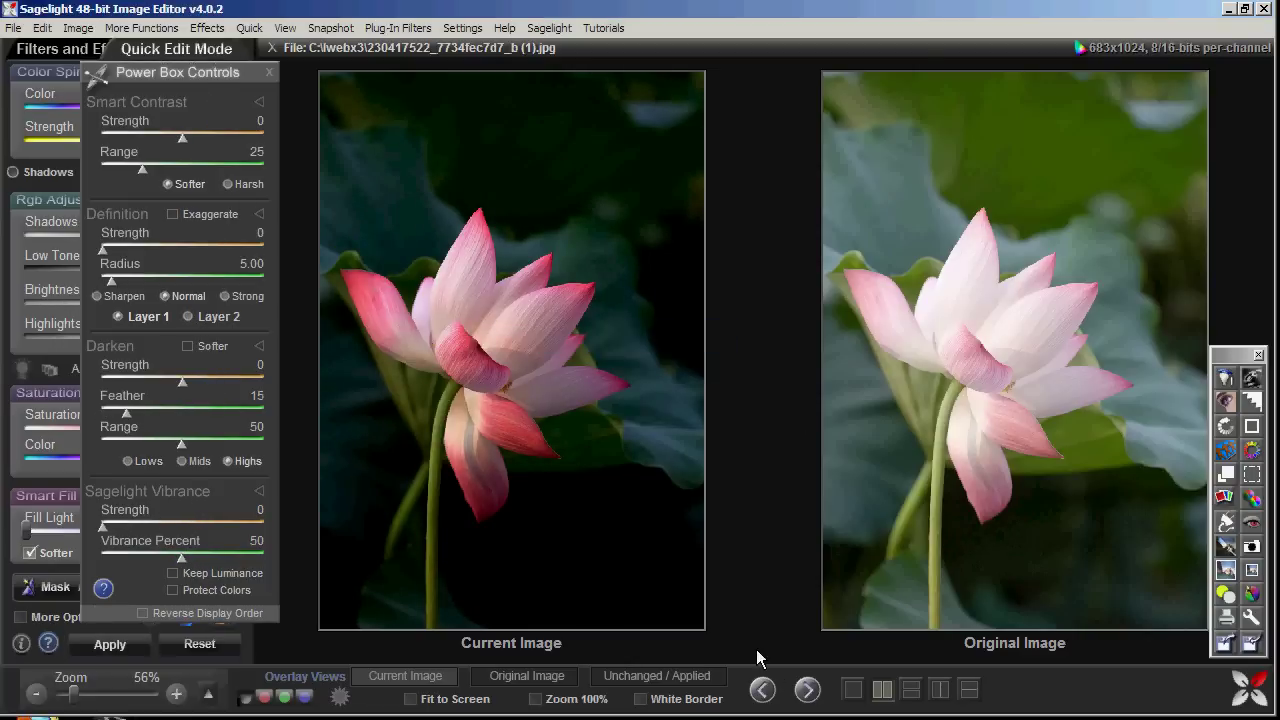
drag(229, 88, 249, 111)
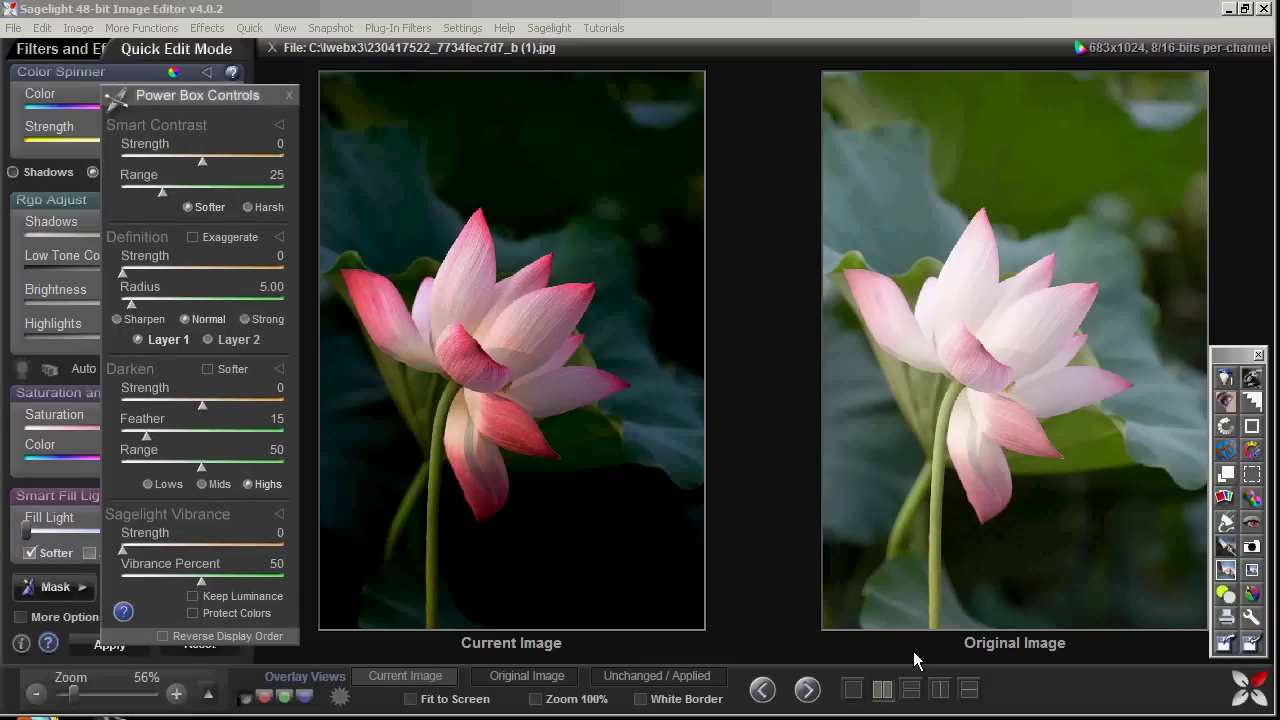